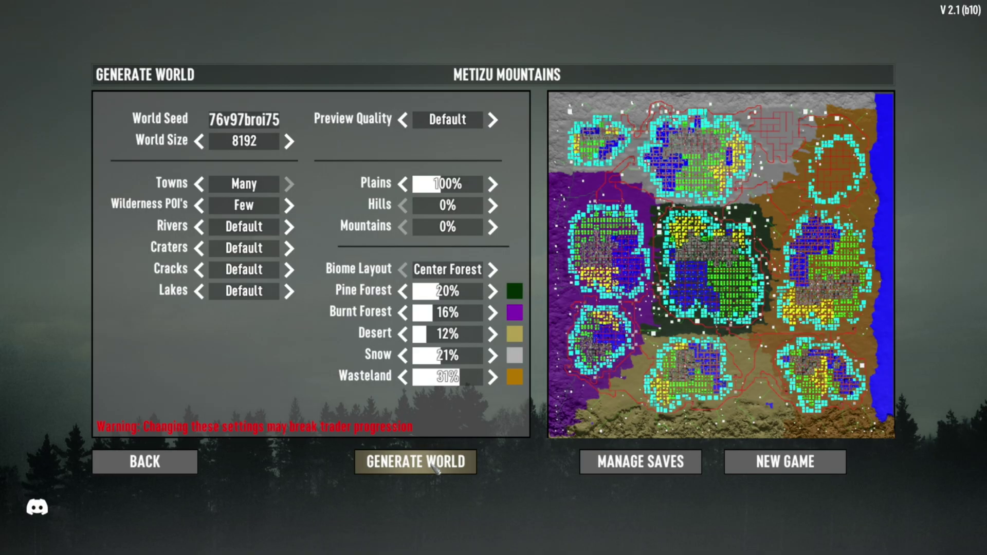
pyautogui.moveTo(802, 309); pyautogui.dragTo(764, 366)
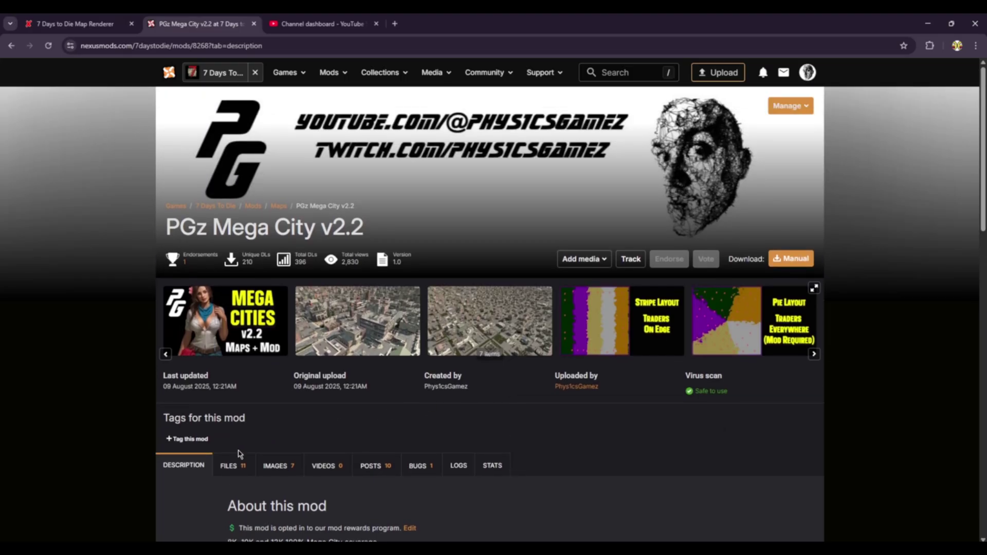
# Look through the downloadable files of the PGz Mega City v2.2 mod.
pyautogui.click(229, 465)
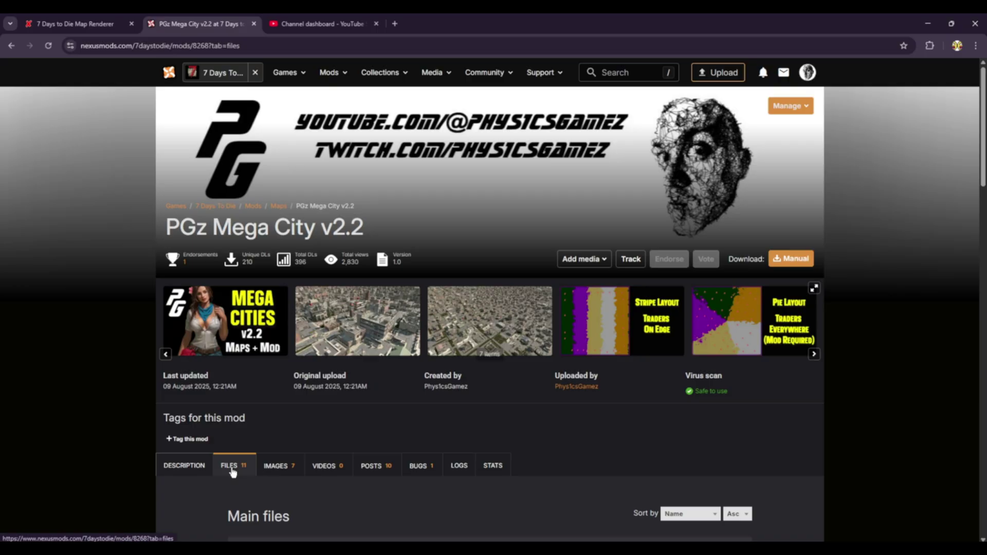
pyautogui.scroll(-10, 230, 468)
pyautogui.scroll(-10, 262, 448)
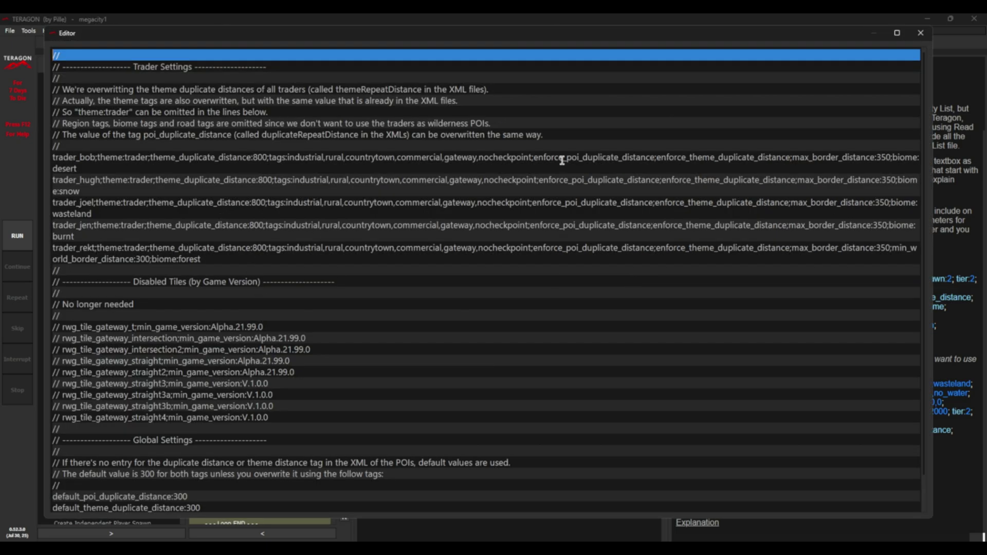
pyautogui.moveTo(798, 168); pyautogui.dragTo(840, 167)
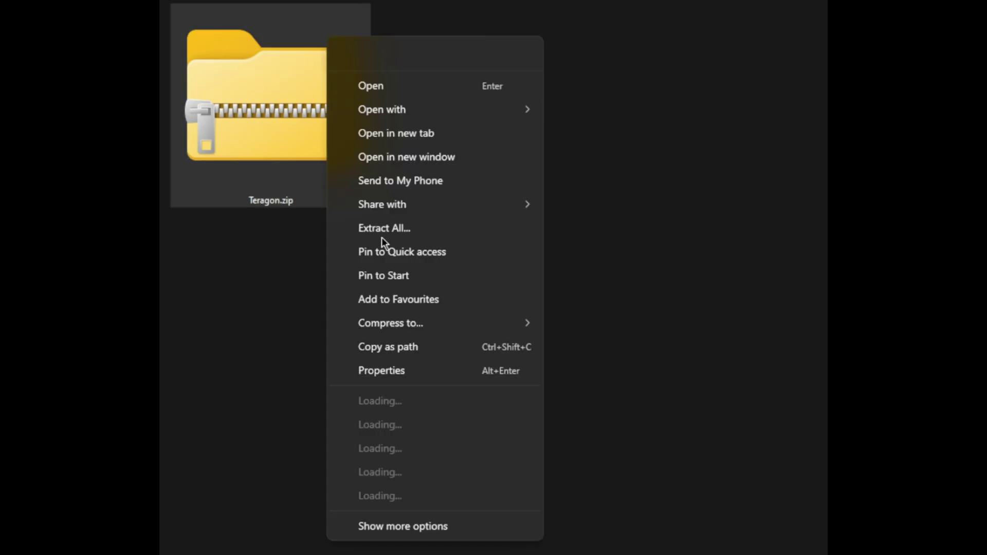
# Extract the contents of the Teragon.zip archive.
pyautogui.moveTo(514, 472)
pyautogui.click(680, 548)
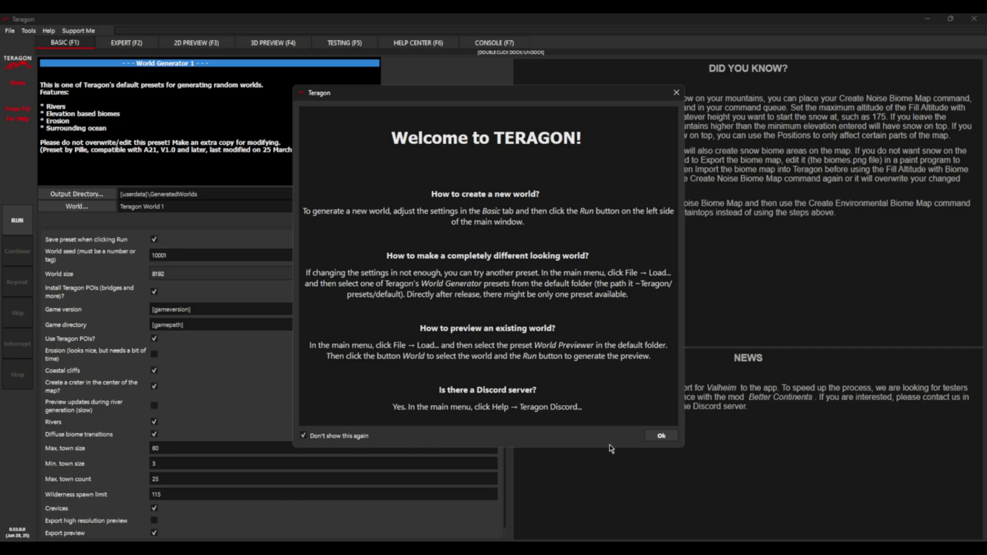
# Dismiss the welcome window and complete the initial setup with the game directory D:\Steam\steamapps\common\7 Days To Die.
pyautogui.click(662, 441)
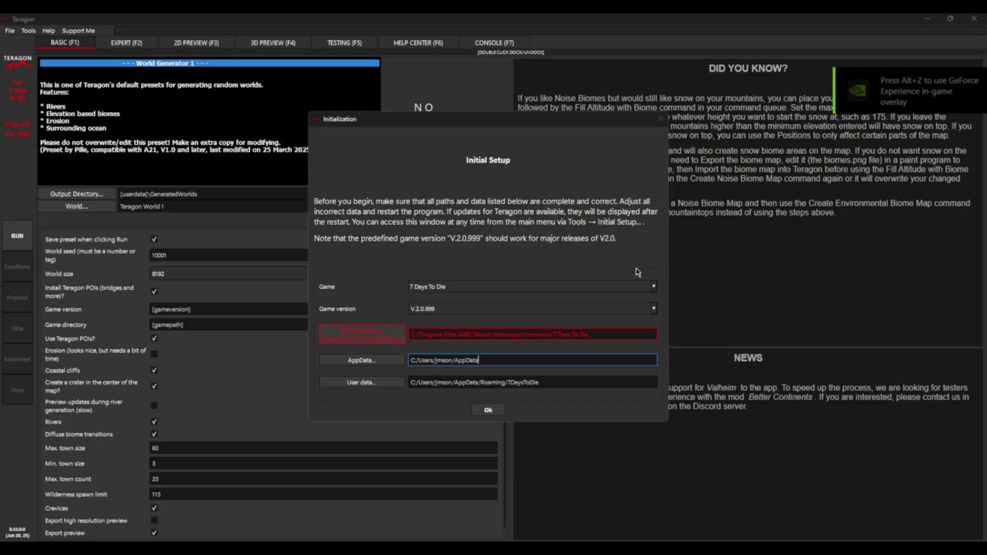
pyautogui.click(571, 305)
pyautogui.click(638, 355)
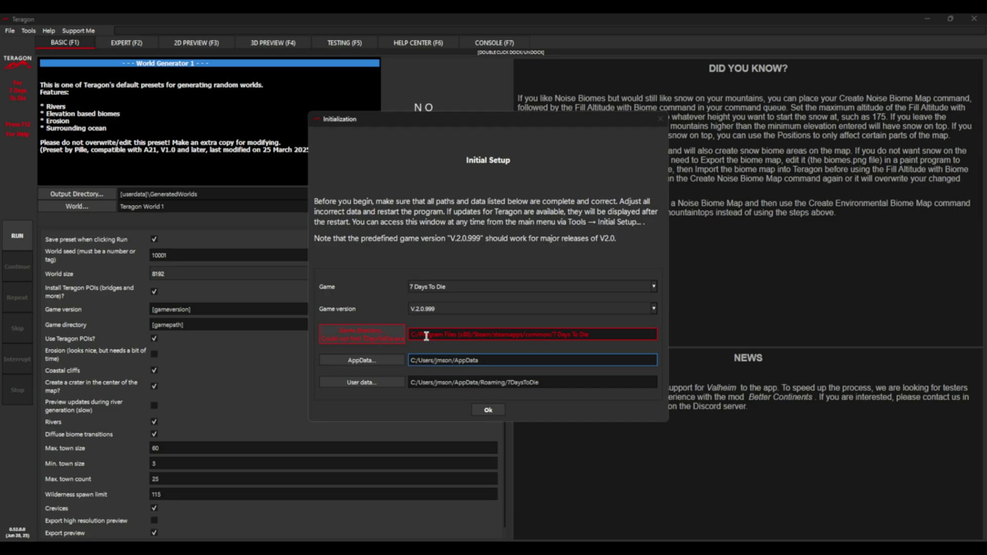
pyautogui.tripleClick(496, 337)
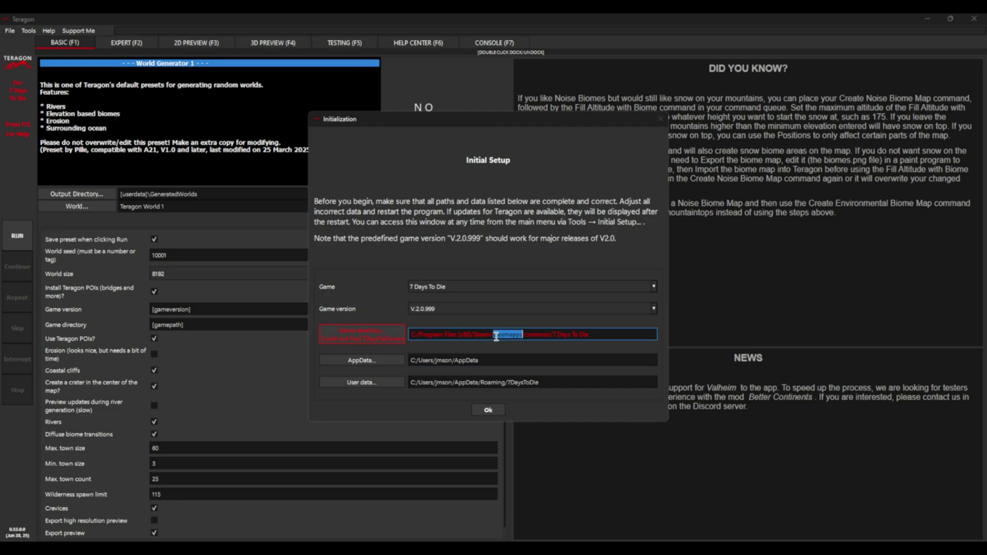
pyautogui.rightClick(496, 336)
pyautogui.click(530, 393)
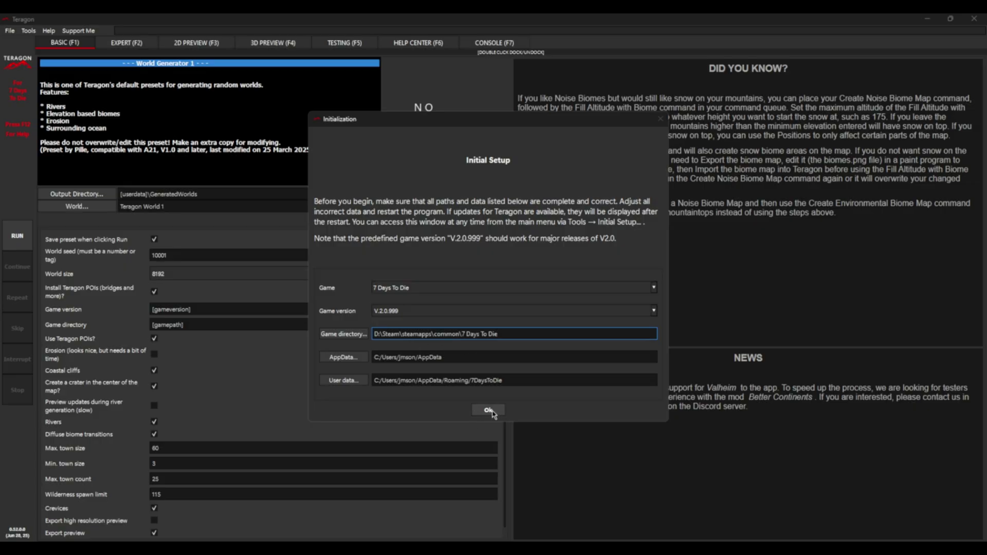
pyautogui.click(488, 410)
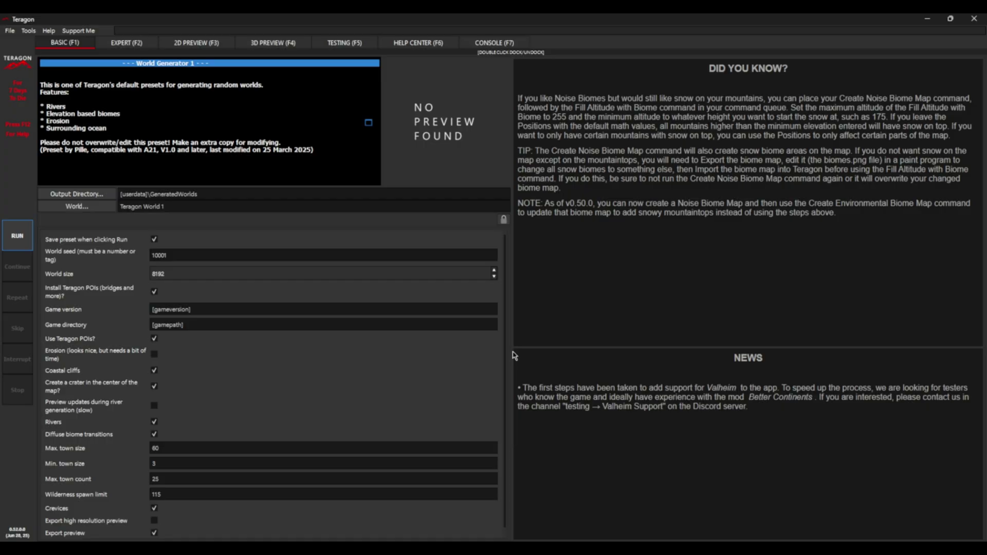
# Check the installed Teragon version in the program's About information.
pyautogui.click(49, 31)
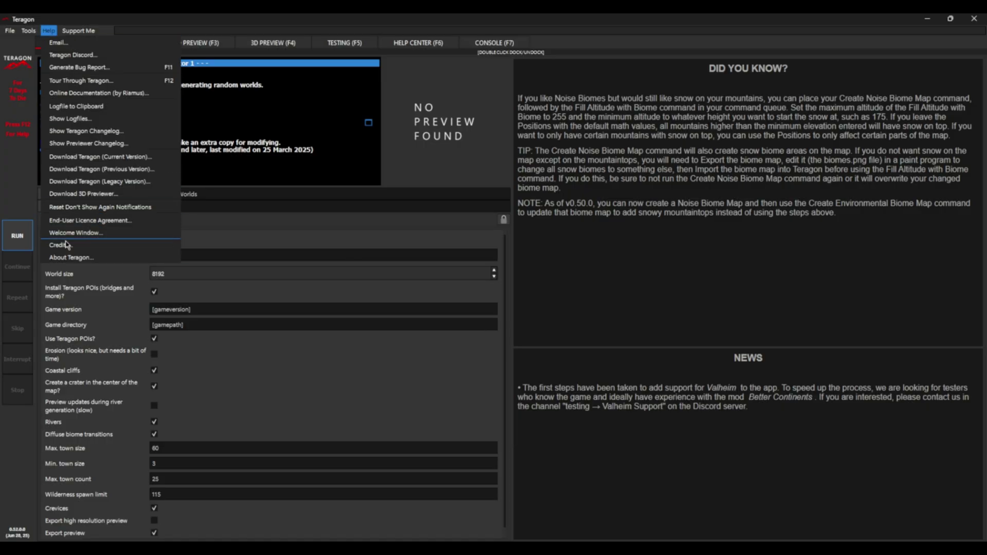
pyautogui.click(71, 256)
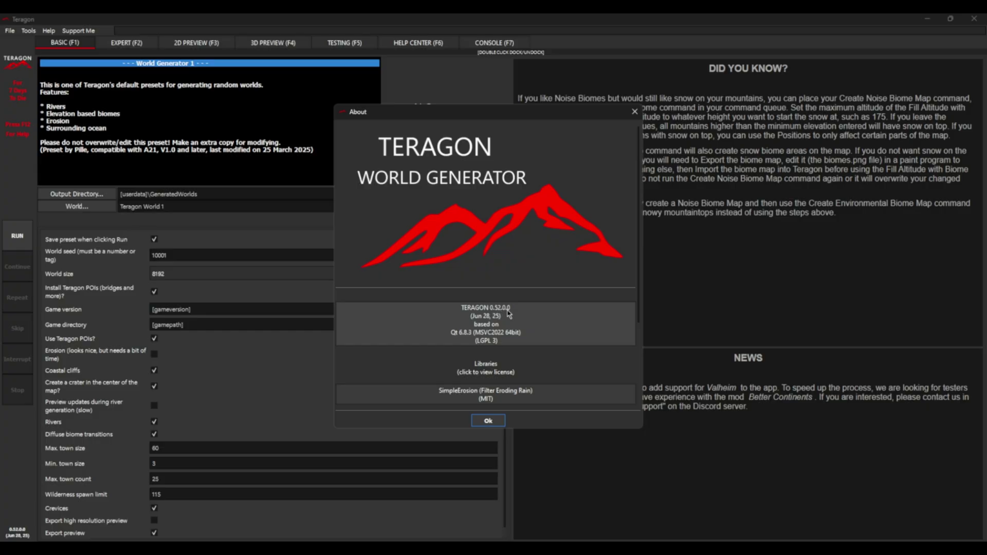
pyautogui.click(494, 422)
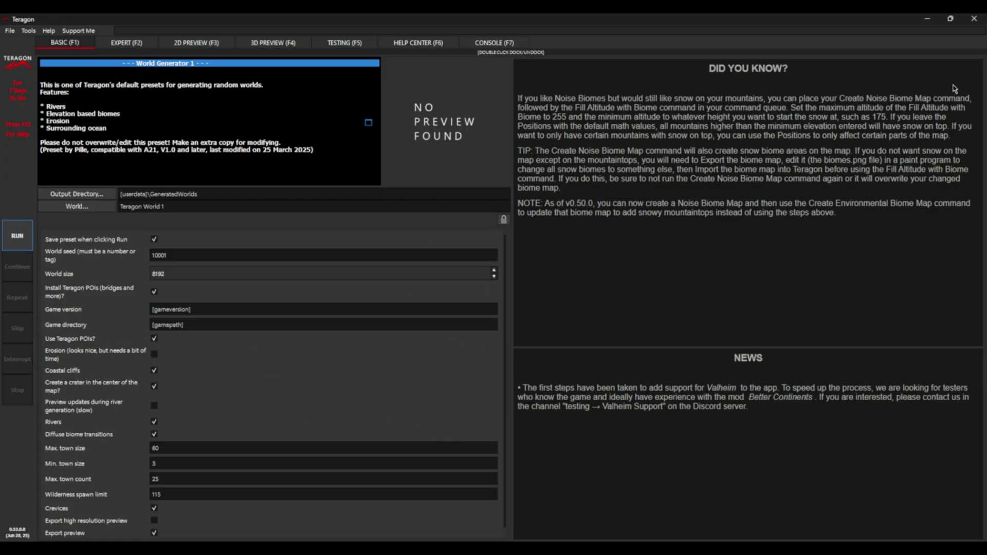
# Restart Teragon and install the available update.
pyautogui.click(974, 19)
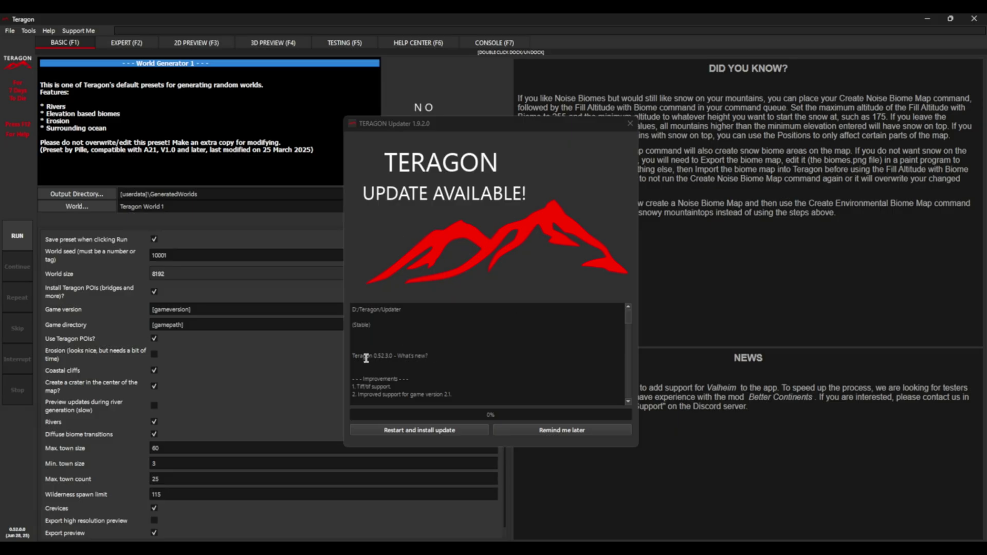
pyautogui.moveTo(374, 356); pyautogui.dragTo(395, 357)
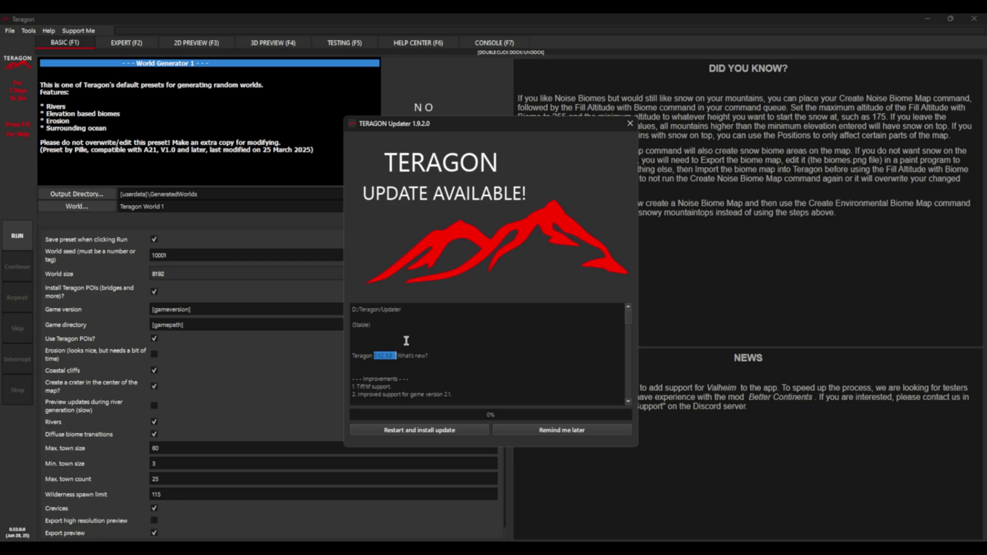
pyautogui.click(434, 432)
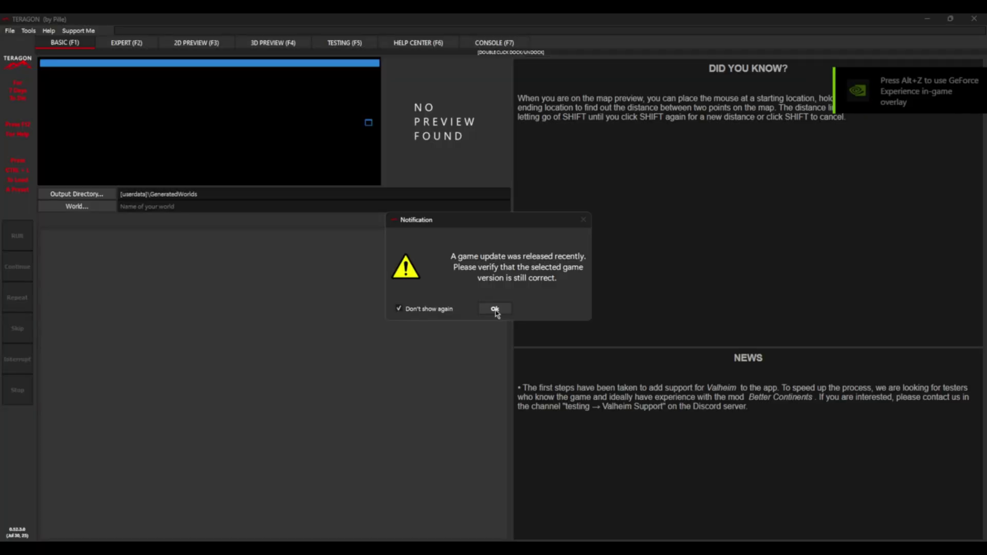
# Dismiss the game update notification and confirm the initial setup with the game version set to V.2.2.999.
pyautogui.click(494, 310)
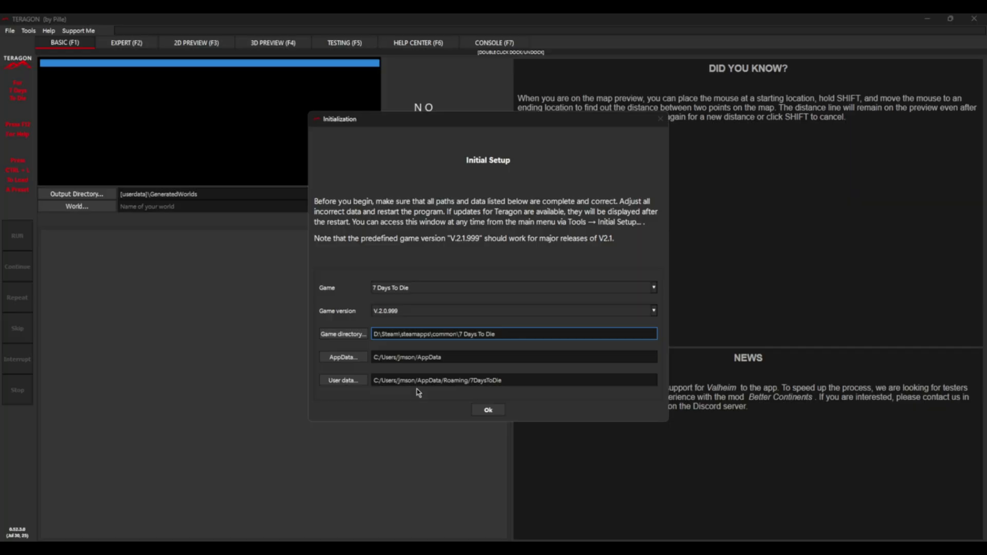
pyautogui.click(388, 311)
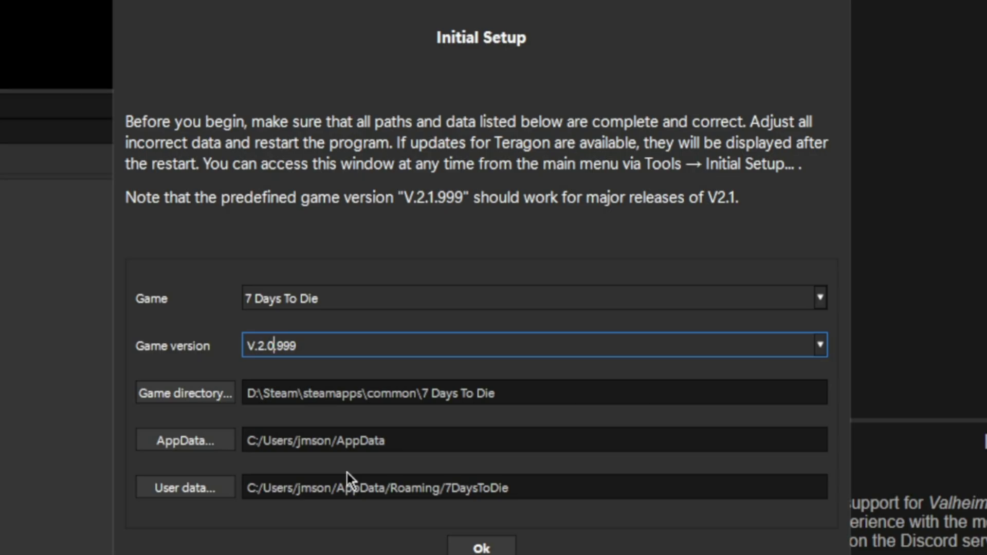
pyautogui.press('BackSpace')
pyautogui.write('2')
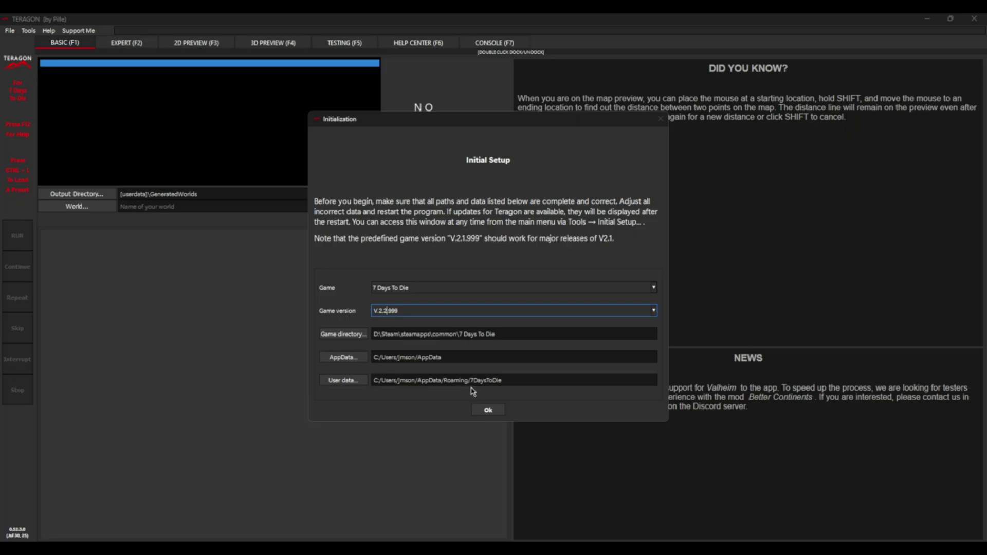
pyautogui.click(482, 549)
pyautogui.click(488, 410)
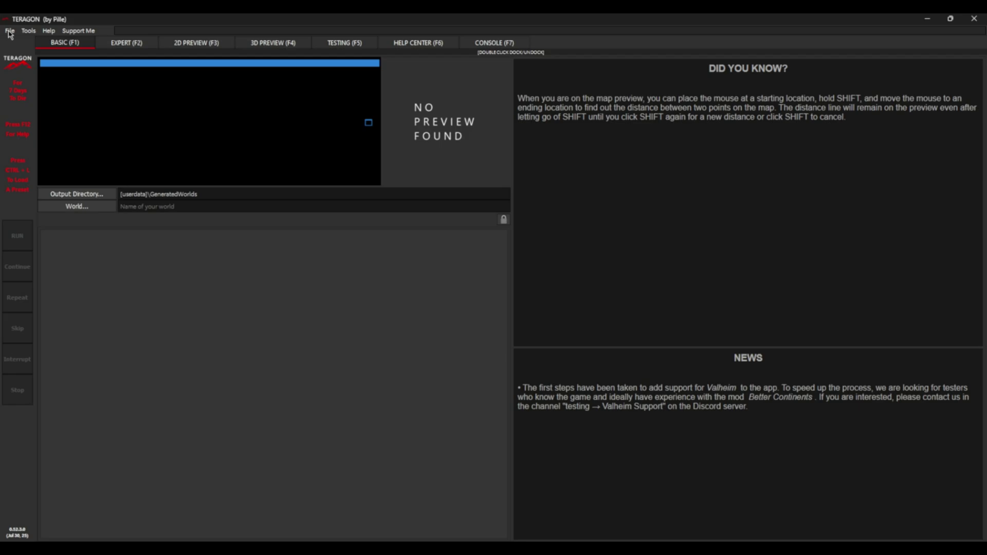
# Load the preset "world generator 4.ini" from the default presets folder.
pyautogui.click(126, 43)
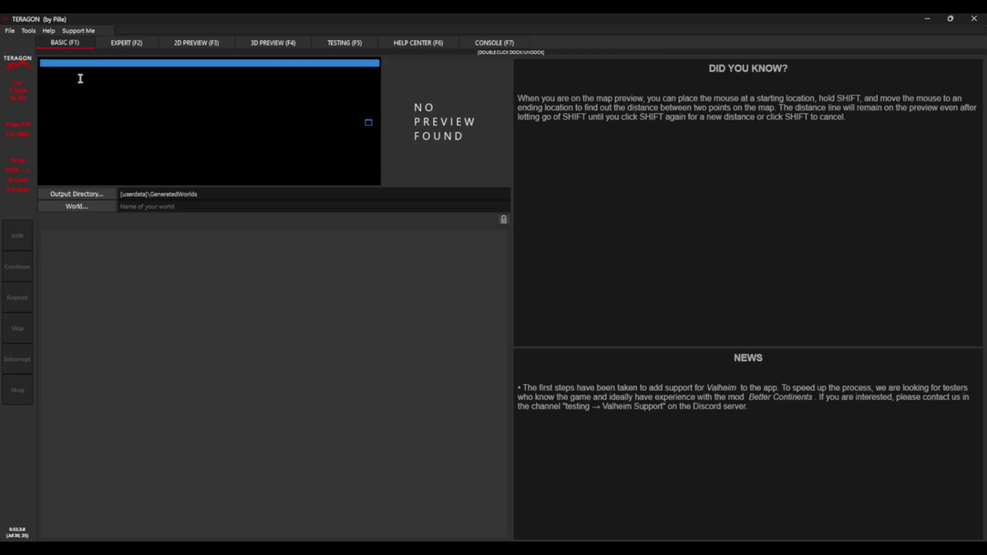
pyautogui.click(71, 44)
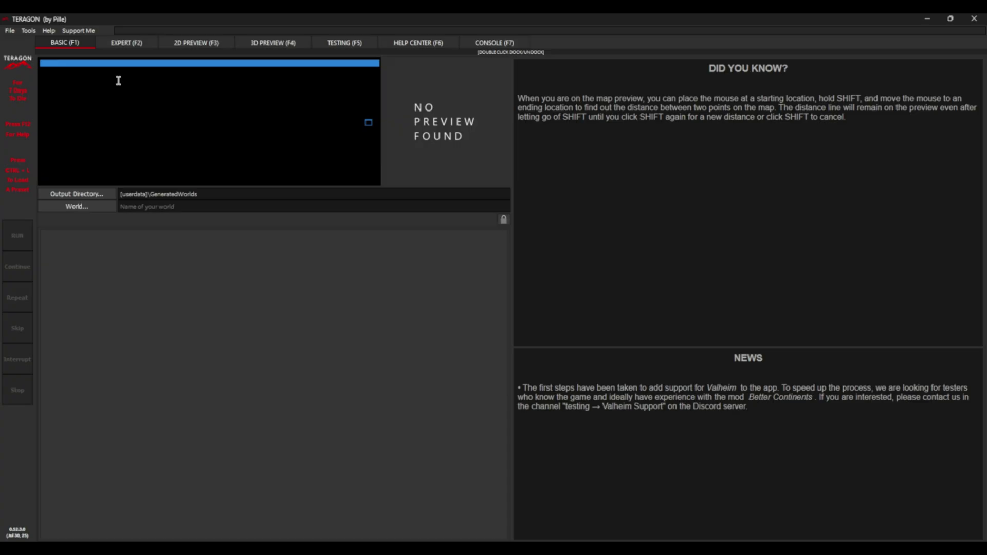
pyautogui.click(9, 31)
pyautogui.click(23, 54)
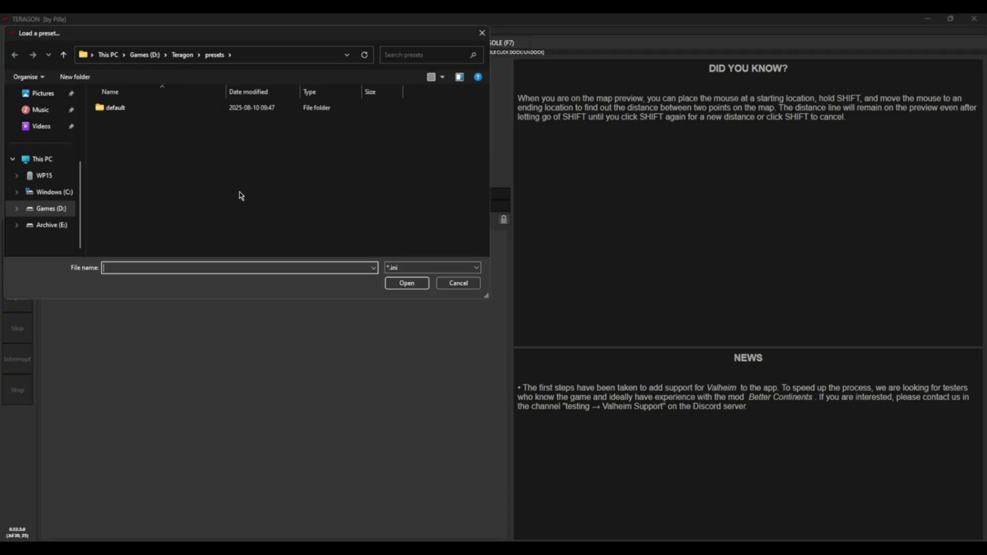
pyautogui.doubleClick(127, 108)
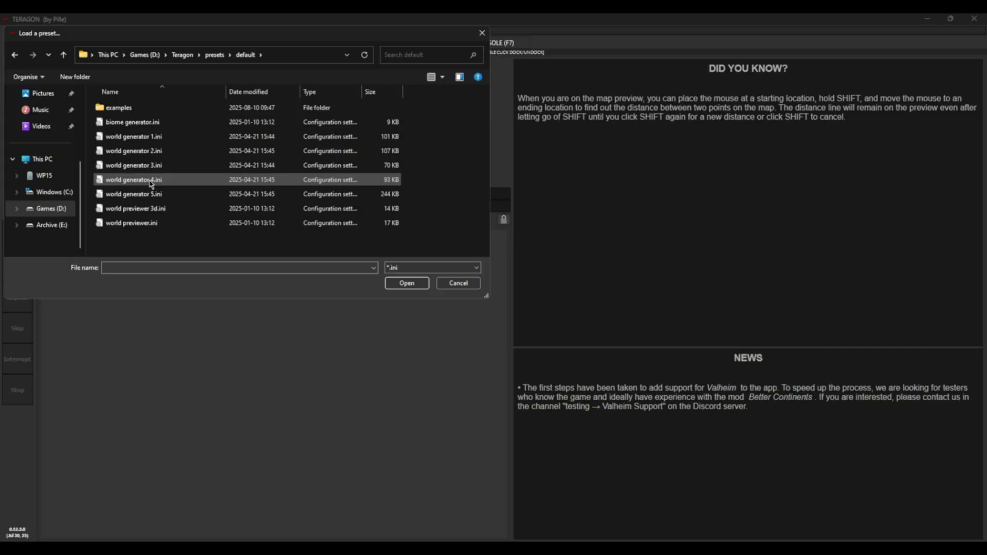
pyautogui.doubleClick(135, 180)
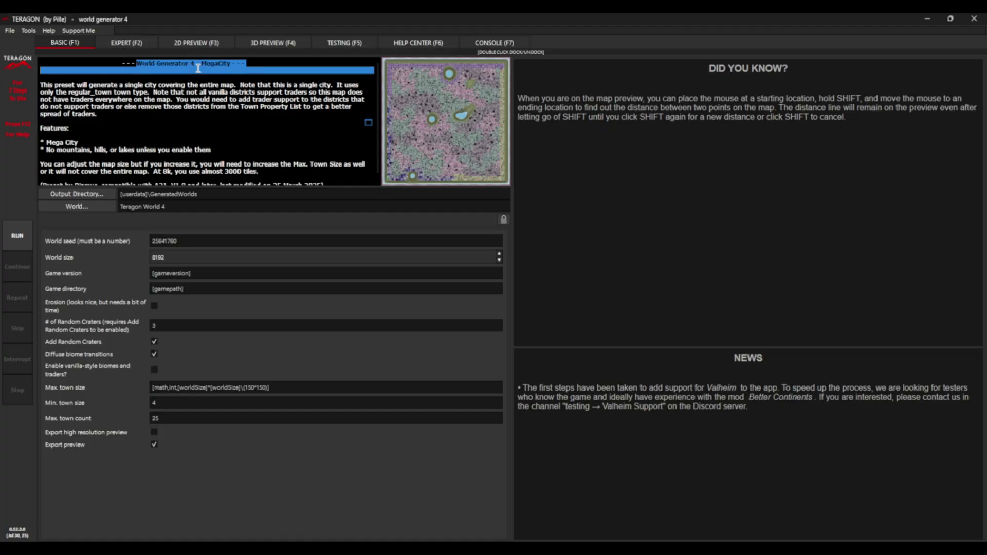
# Read the MegaCity preset description and generate the world with its default settings.
pyautogui.moveTo(139, 66); pyautogui.dragTo(230, 63)
pyautogui.tripleClick(238, 128)
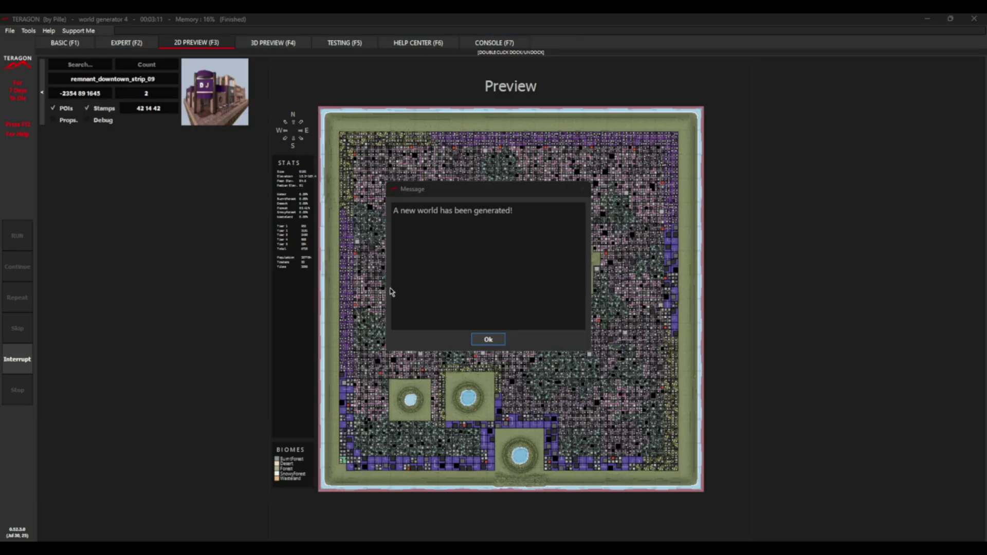
pyautogui.click(488, 340)
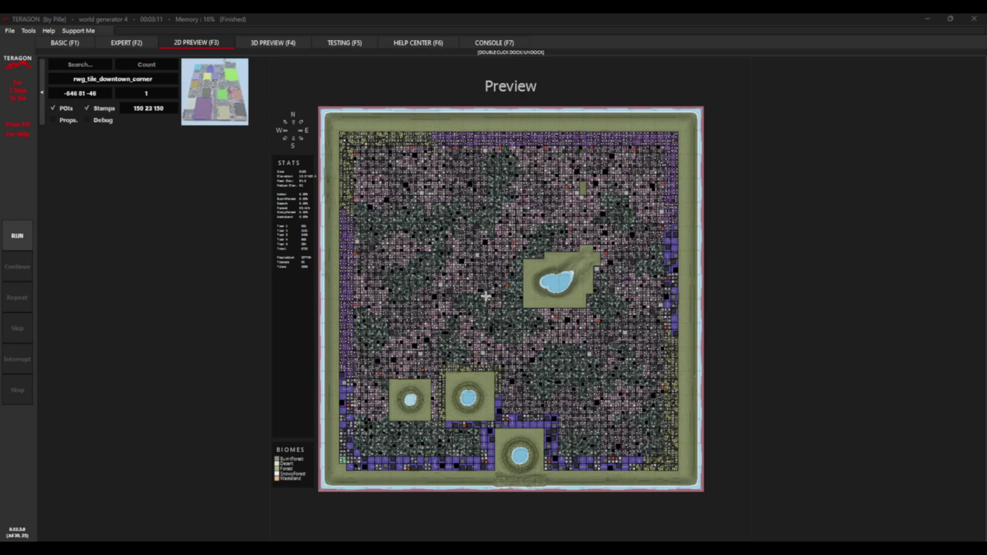
# Return to the basic preset settings and name the world "Mega City 1".
pyautogui.click(65, 43)
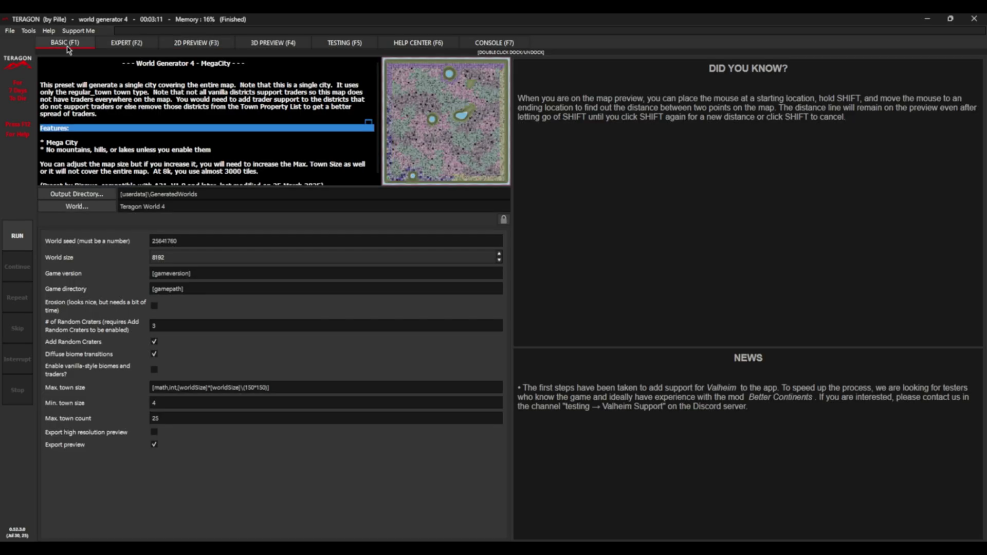
pyautogui.click(196, 206)
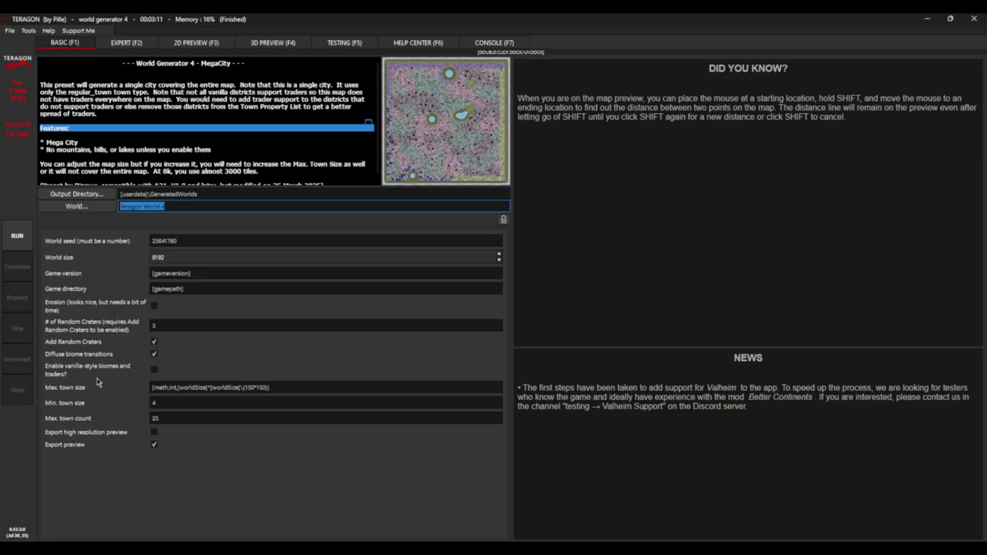
pyautogui.write('Mega City 1')
pyautogui.press('Return')
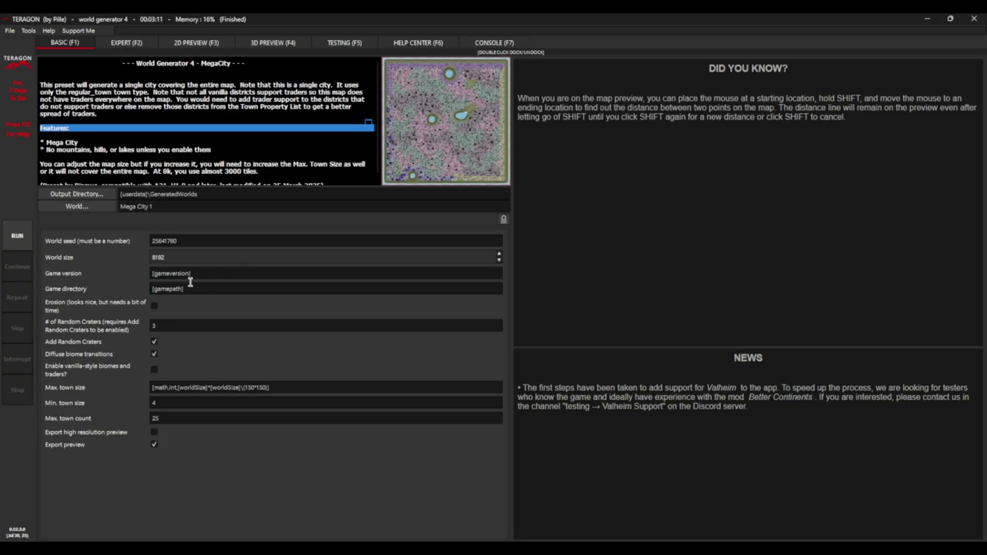
# Try other world sizes, including a very large one, and set the world size back to 8192.
pyautogui.click(499, 254)
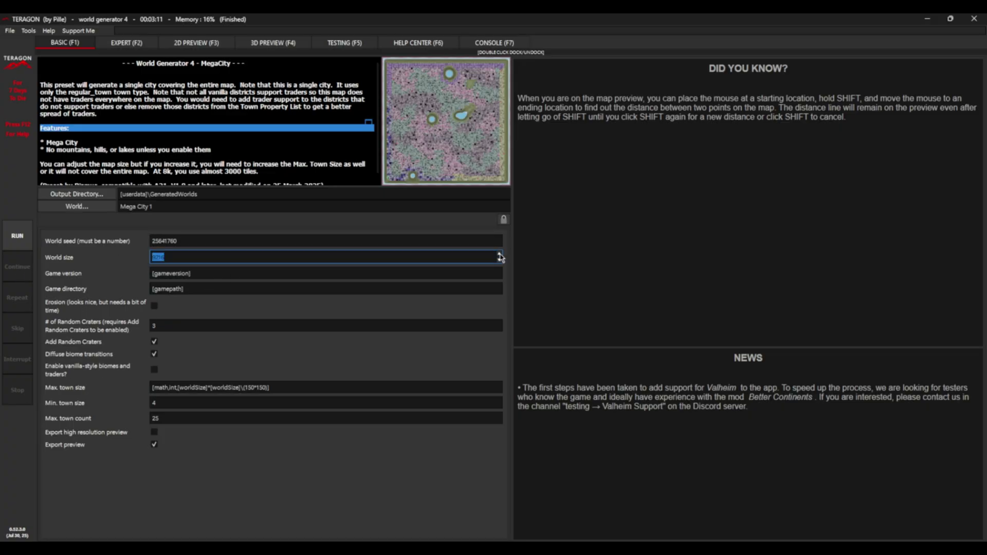
pyautogui.click(499, 261)
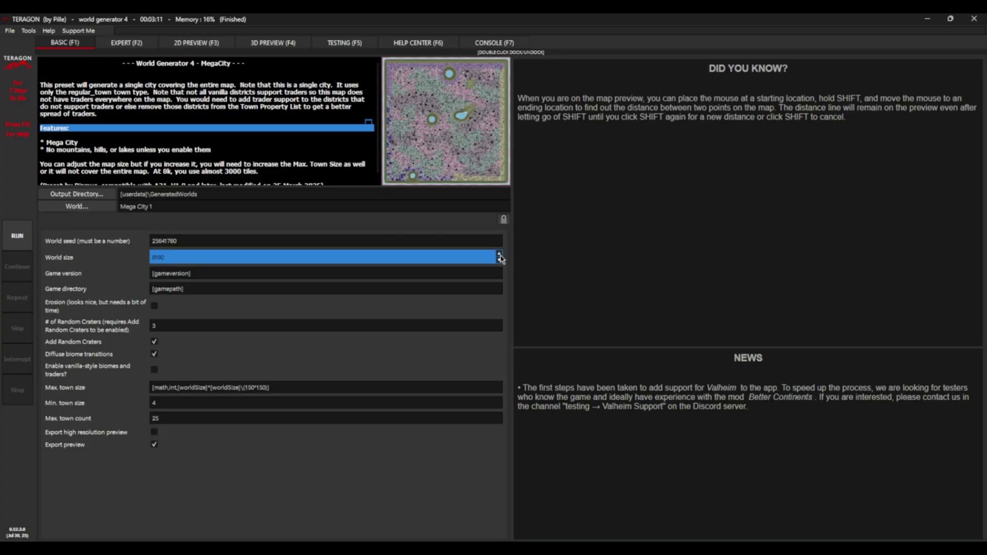
pyautogui.scroll(3, 499, 257)
pyautogui.scroll(1, 500, 258)
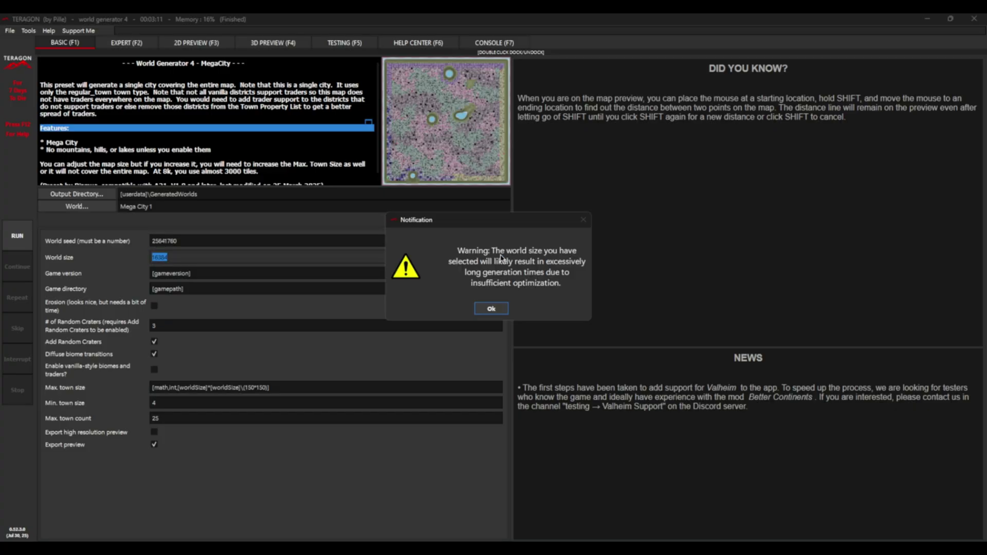
pyautogui.click(489, 308)
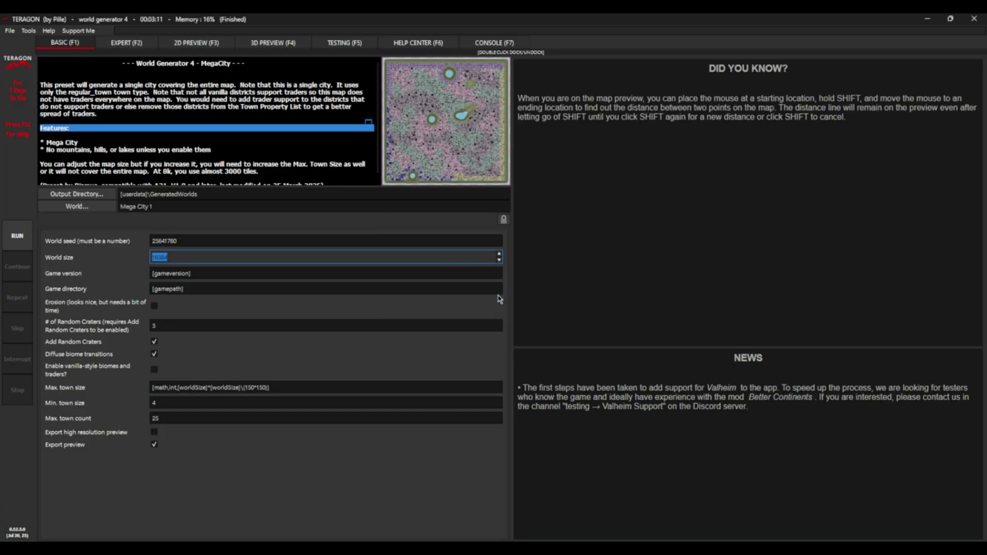
pyautogui.click(499, 261)
pyautogui.click(499, 260)
pyautogui.click(499, 260)
pyautogui.click(500, 260)
pyautogui.click(499, 255)
# Disable the addition of random craters to the world.
pyautogui.click(154, 342)
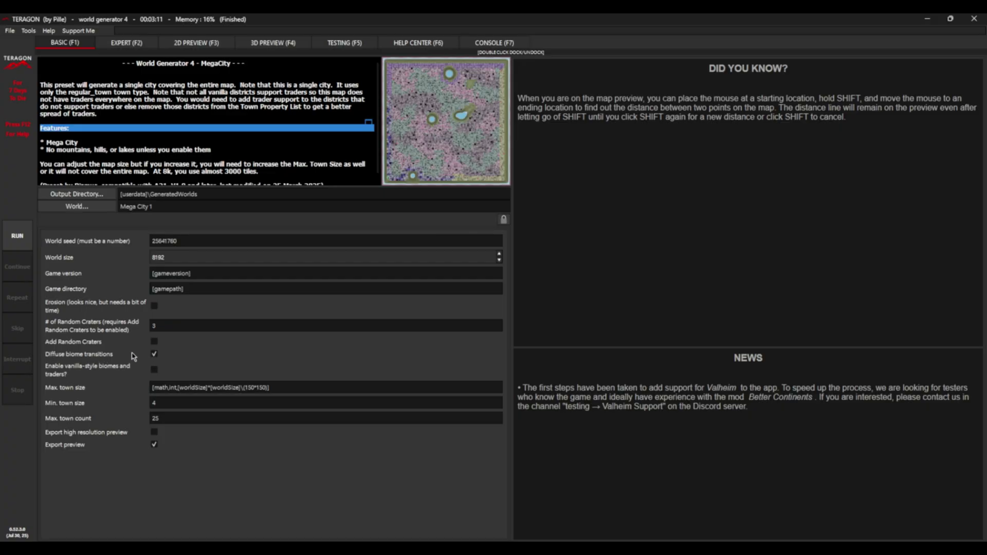
# Disable diffuse biome transitions and look over the preset's expert command queue.
pyautogui.click(154, 354)
pyautogui.click(138, 44)
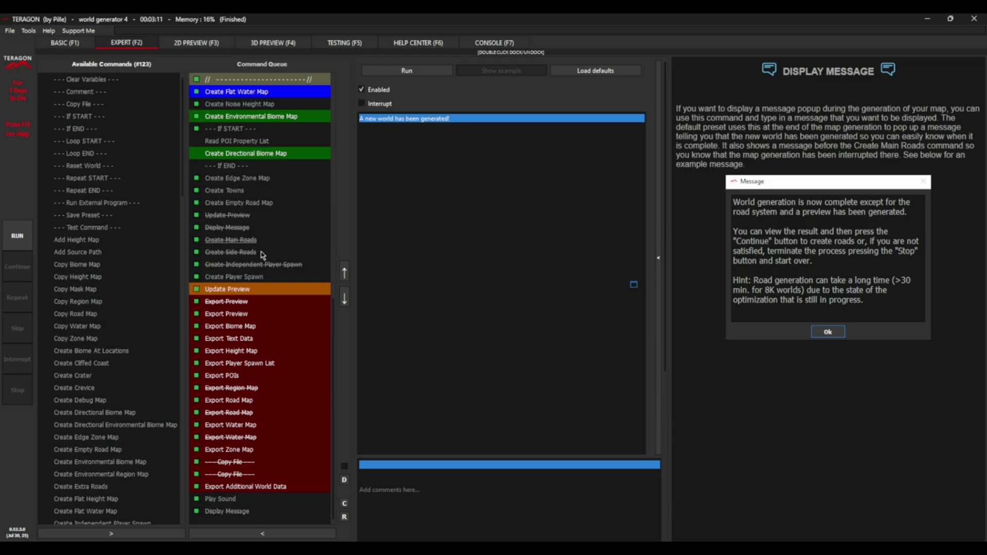
pyautogui.scroll(1, 264, 195)
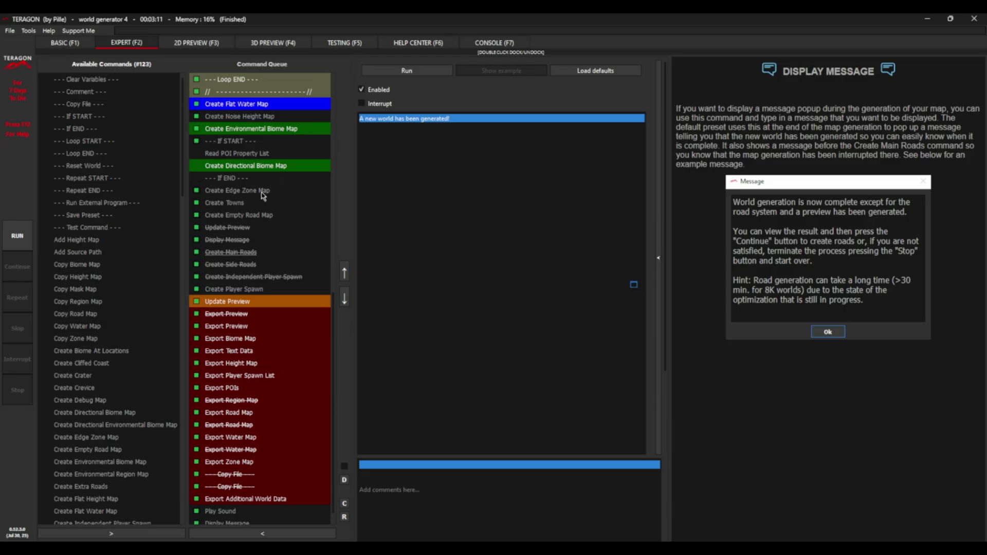
pyautogui.scroll(12, 263, 195)
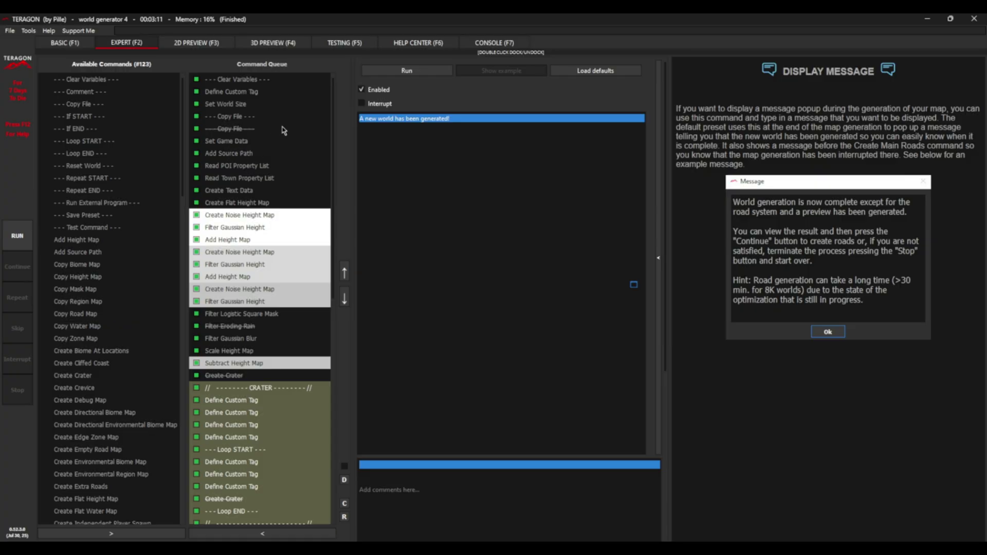
pyautogui.scroll(-5, 267, 224)
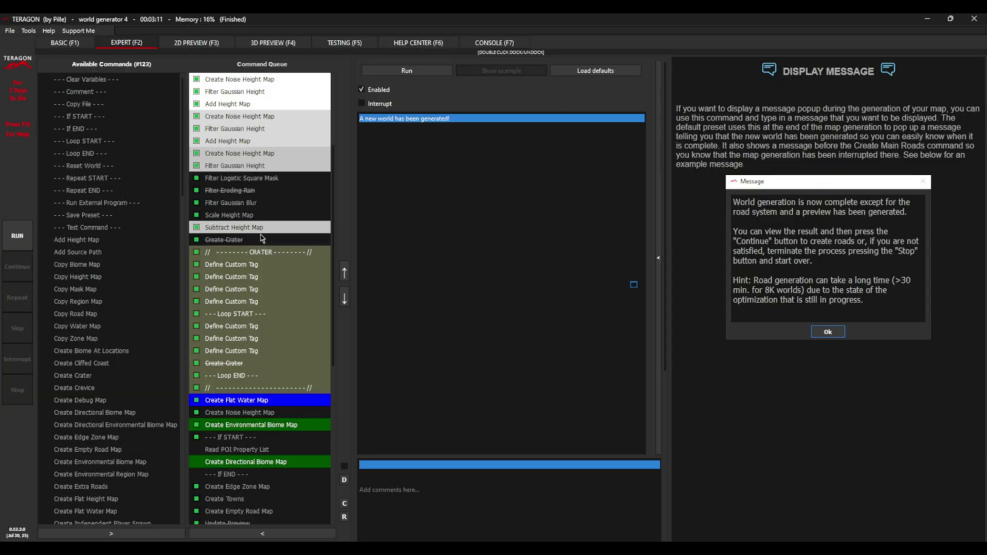
pyautogui.scroll(5, 259, 233)
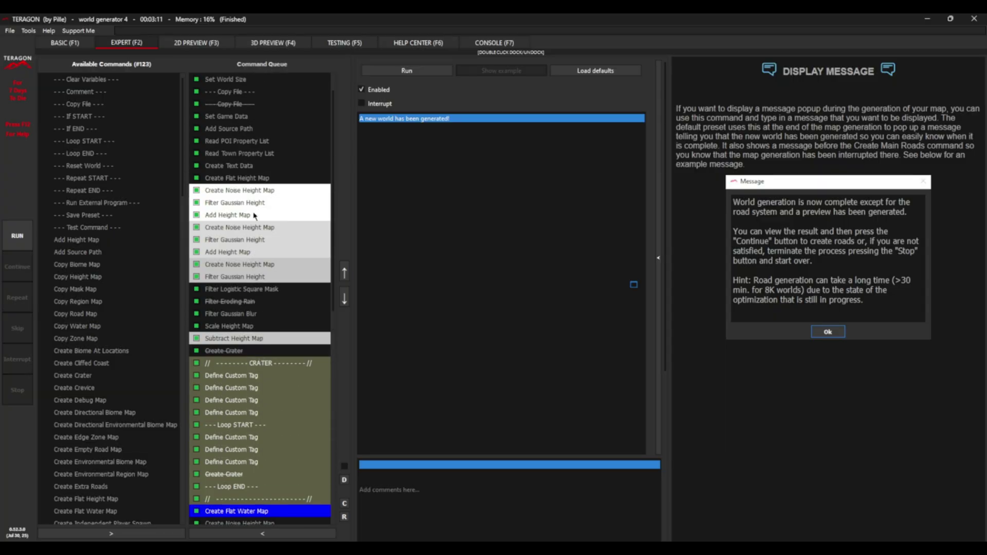
# Examine the settings of the first commands in the queue, from Clear Variables to the first Filter Gaussian Height.
pyautogui.click(245, 80)
pyautogui.click(250, 93)
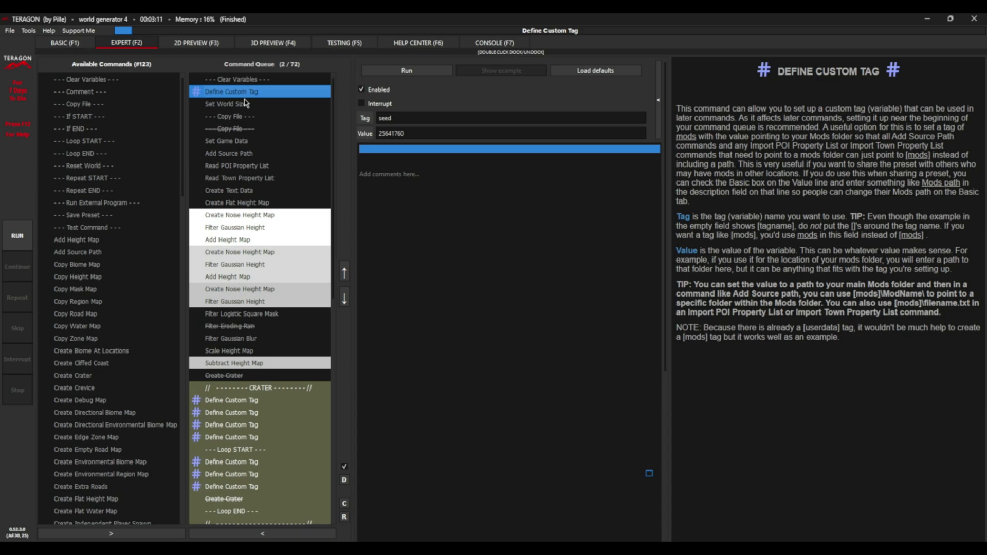
pyautogui.click(247, 104)
pyautogui.click(240, 118)
pyautogui.click(241, 130)
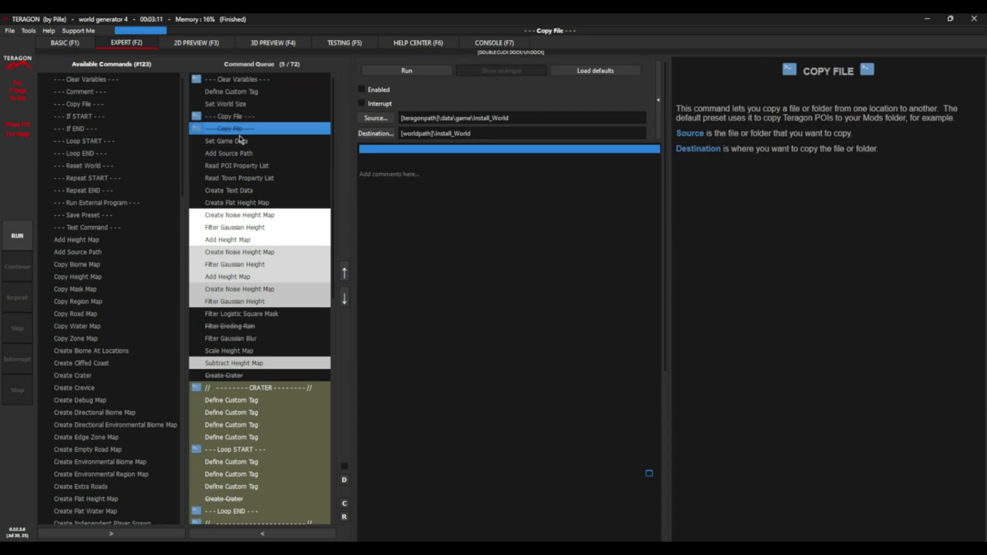
pyautogui.click(259, 140)
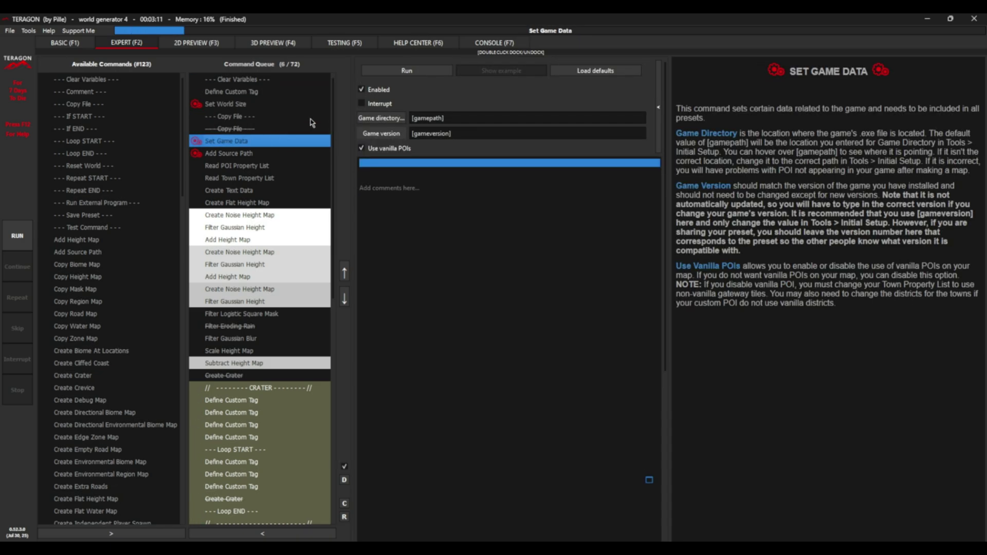
pyautogui.click(246, 153)
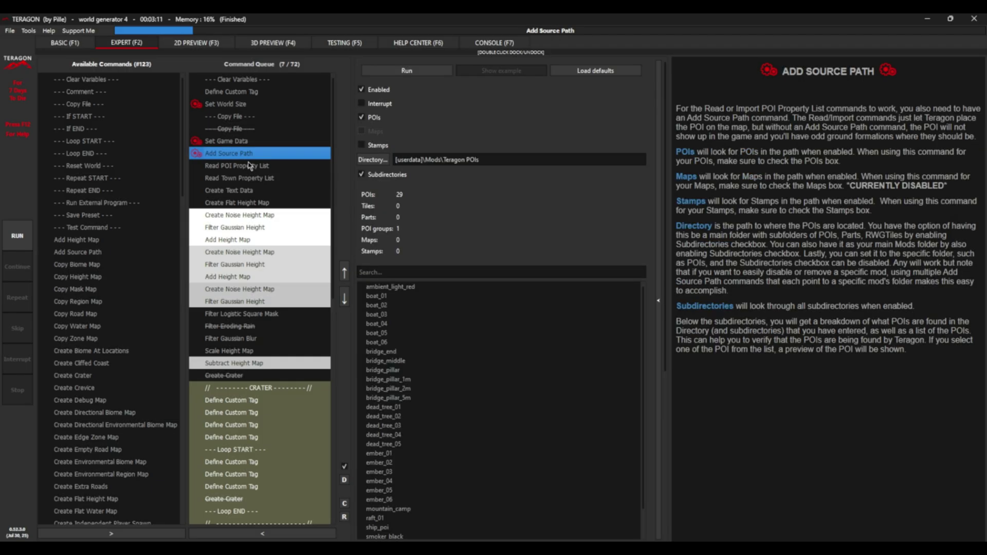
pyautogui.click(251, 165)
pyautogui.click(250, 178)
pyautogui.click(247, 191)
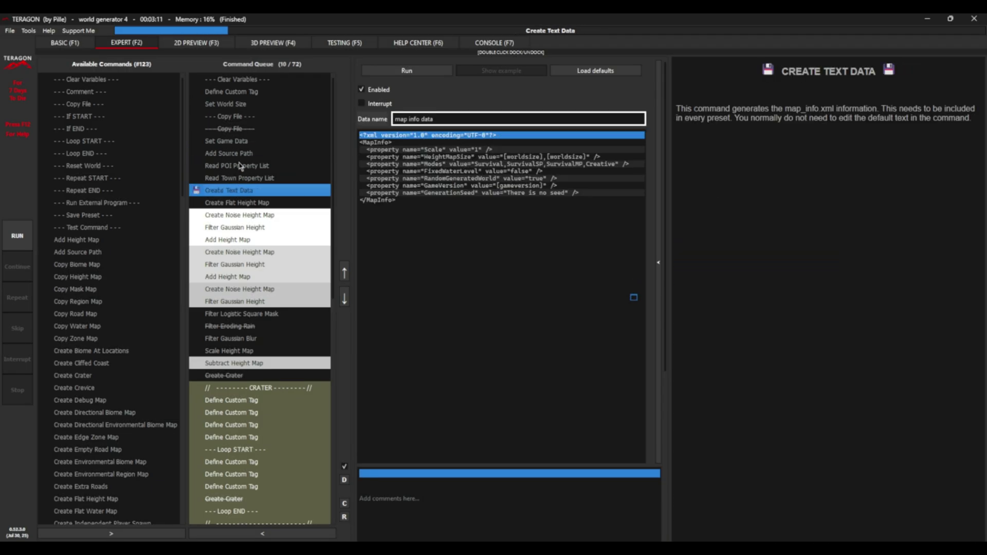
pyautogui.click(241, 203)
pyautogui.click(240, 214)
pyautogui.click(240, 228)
pyautogui.click(242, 81)
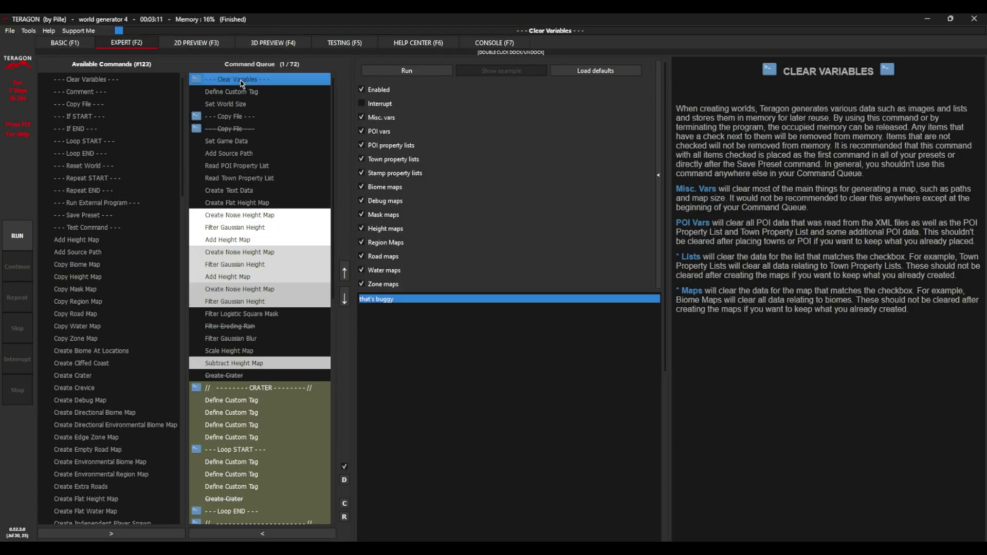
# Save the current preset as a new file named megacity1.
pyautogui.click(10, 32)
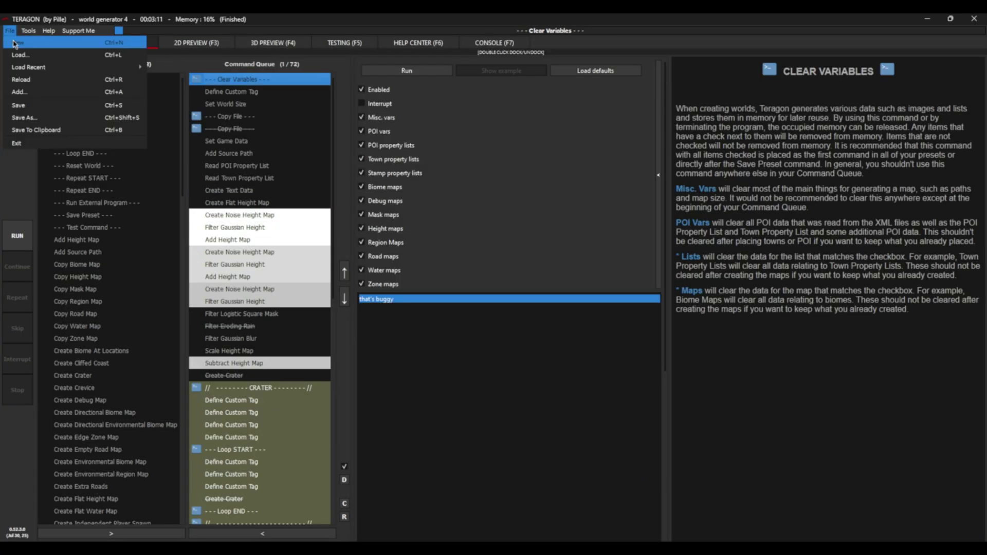
pyautogui.click(24, 117)
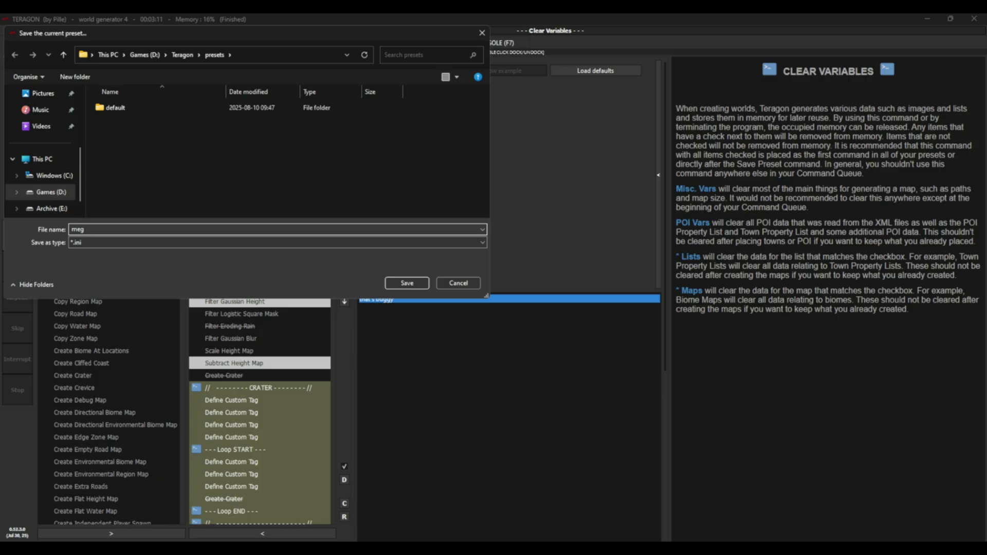
pyautogui.press('Return')
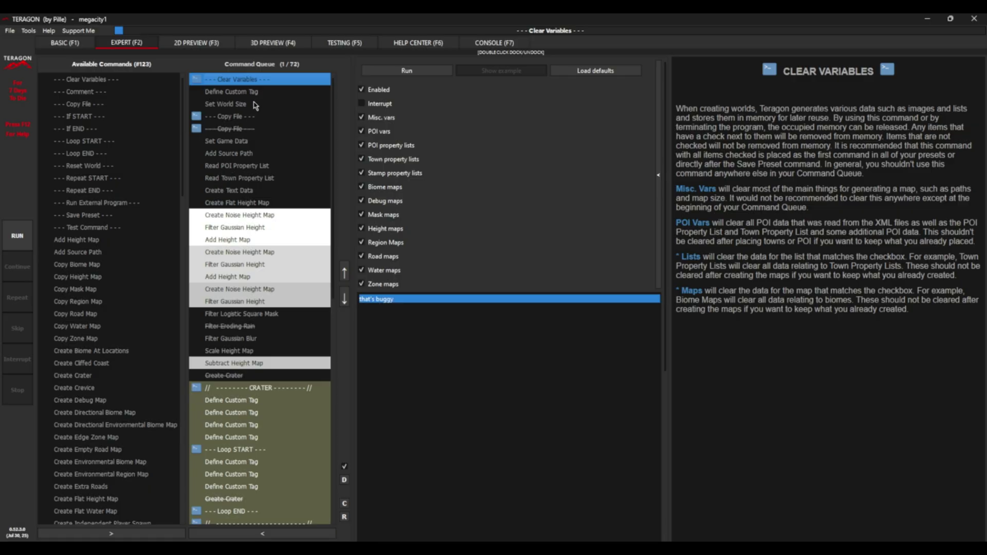
# Try disabling the Copy File command that copies the Teragon POIs to the Mods folder, and check its destination path.
pyautogui.click(238, 118)
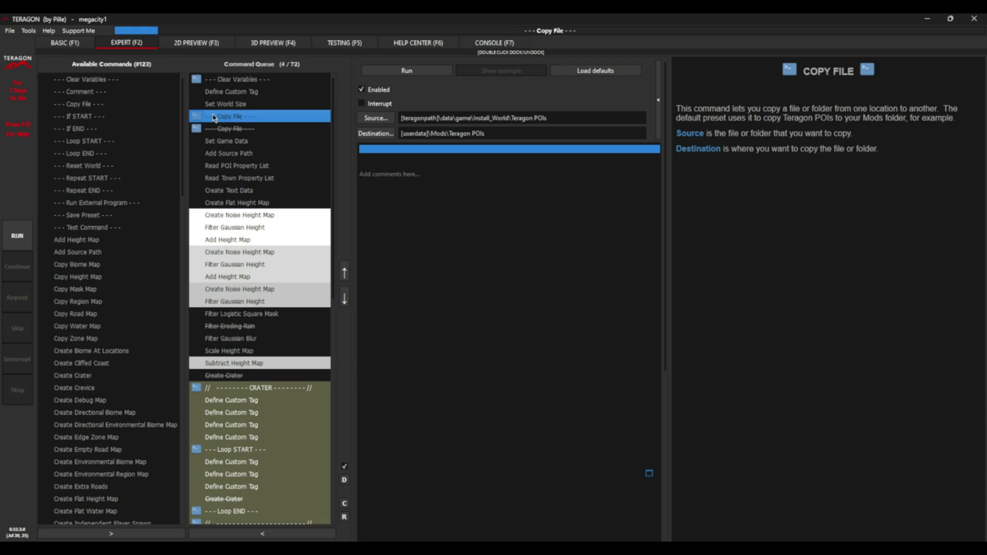
pyautogui.click(363, 90)
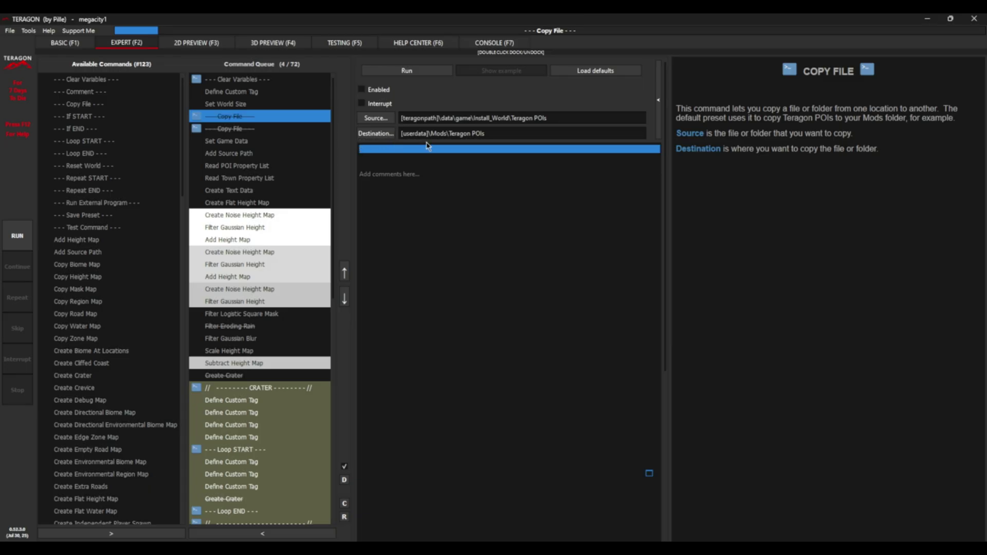
pyautogui.click(454, 135)
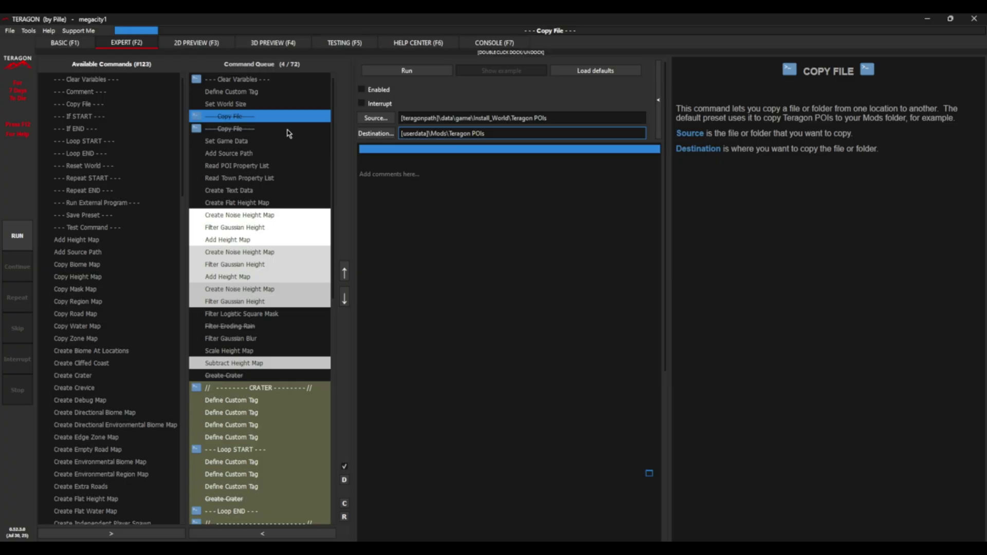
pyautogui.moveTo(495, 133)
pyautogui.mouseDown()
pyautogui.moveTo(397, 135)
pyautogui.moveTo(487, 133)
pyautogui.mouseUp()
pyautogui.click(491, 134)
# Review the Set Game Data command and disable the Add Source Path command for the Teragon POIs.
pyautogui.click(256, 144)
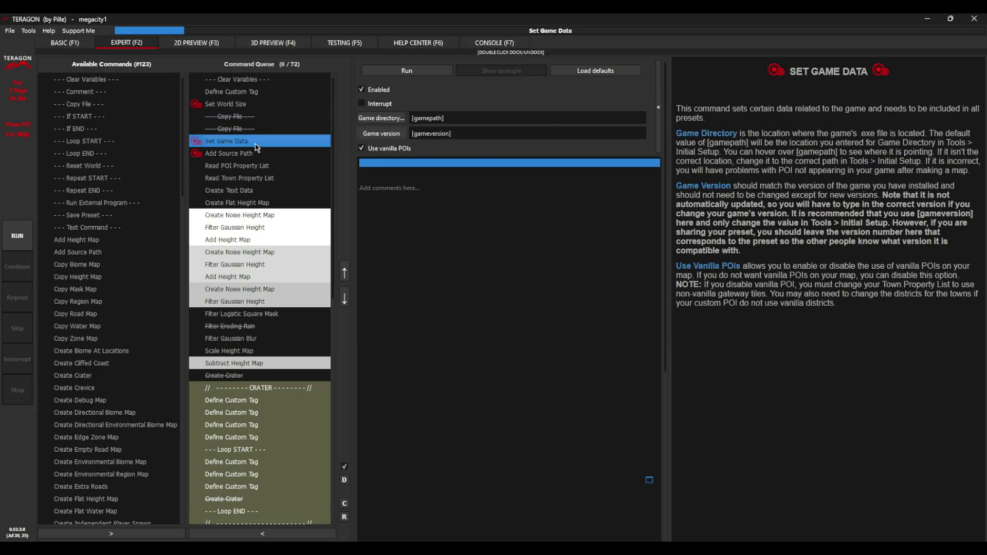
pyautogui.click(247, 157)
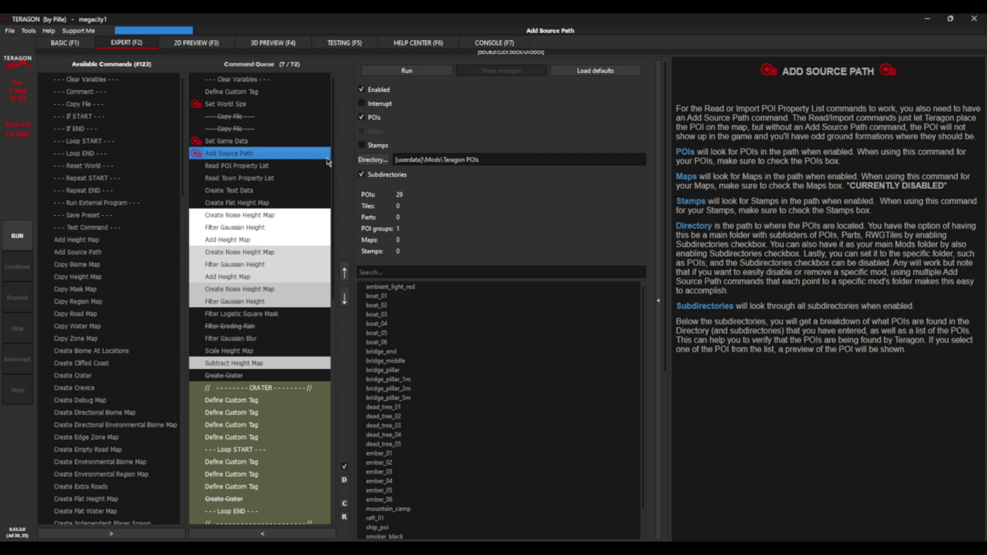
pyautogui.click(378, 91)
pyautogui.click(379, 91)
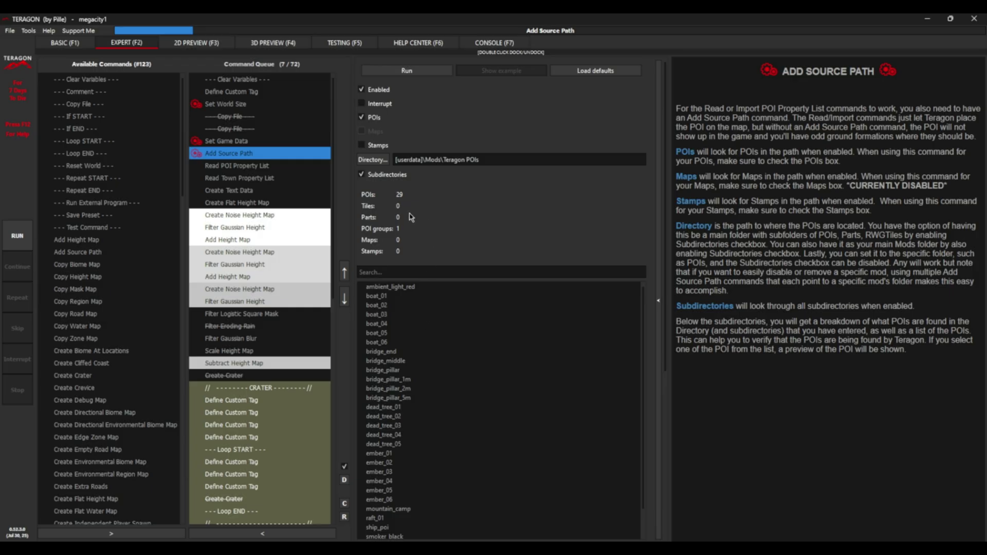
pyautogui.click(365, 91)
# Delete the Teragon POIs and wilderness POIs sections from the Read POI Property List, keeping the Trader Settings and everything below.
pyautogui.click(245, 172)
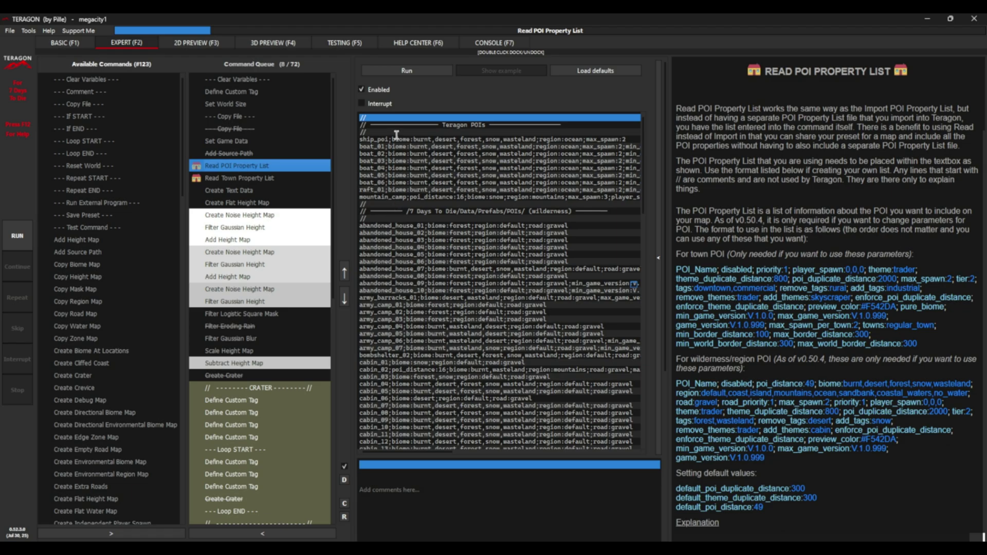
pyautogui.moveTo(397, 135); pyautogui.dragTo(459, 389)
pyautogui.scroll(-2, 417, 217)
pyautogui.scroll(-6, 452, 375)
pyautogui.scroll(-20, 435, 350)
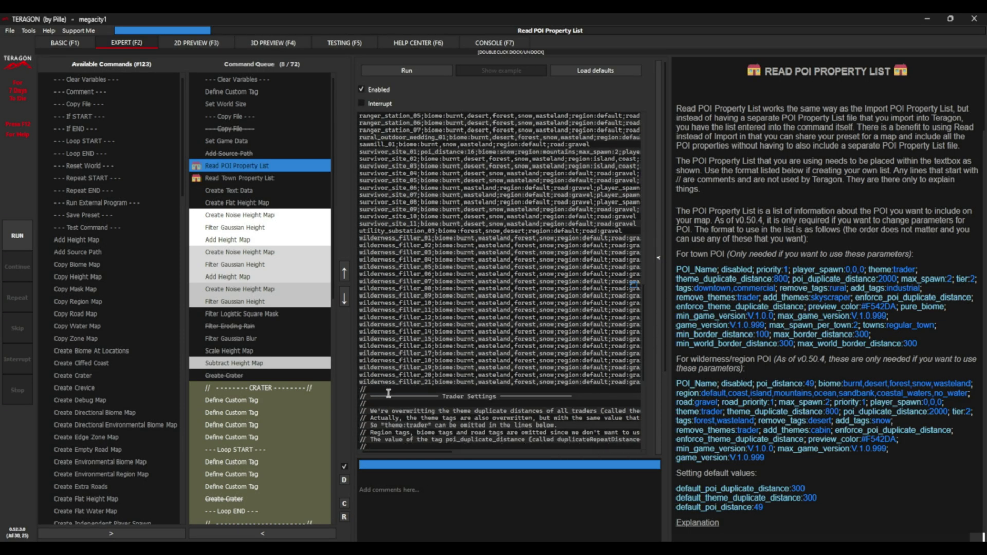
pyautogui.moveTo(370, 387); pyautogui.dragTo(352, 348)
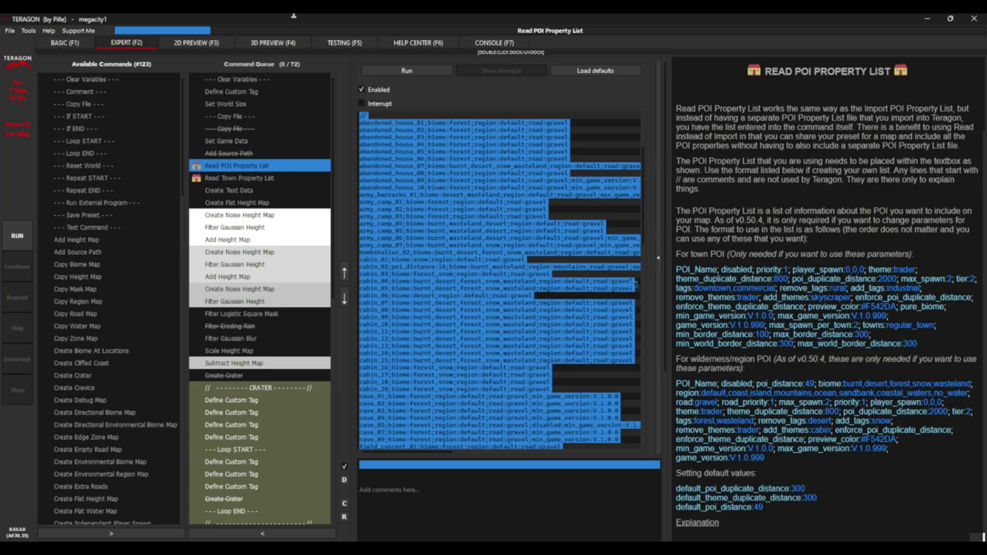
pyautogui.scroll(5, 499, 280)
pyautogui.hotkey('ctrl', 'End')
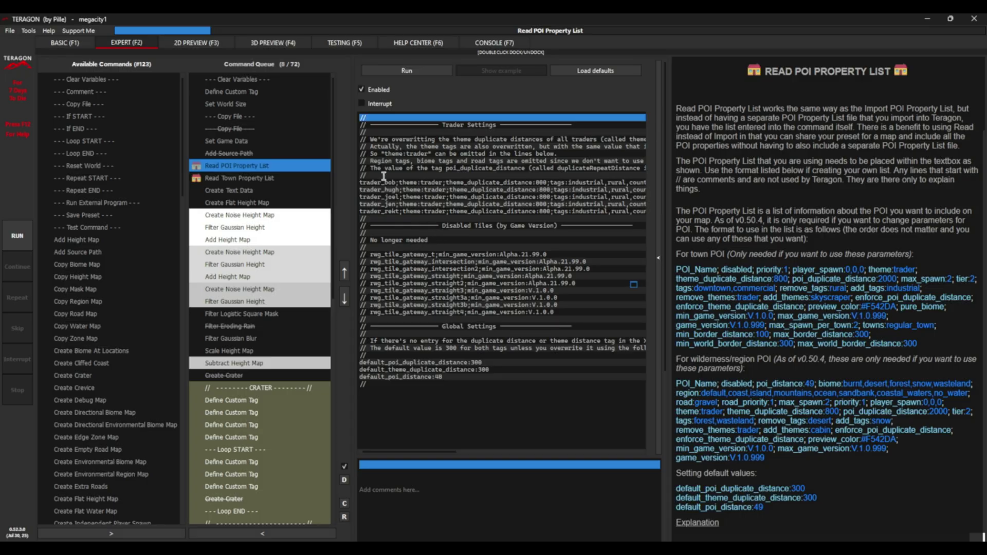
# Add biome tags to the trader lines: trader_bob desert, trader_hugh snow, trader_joel wasteland, trader_jen burnt, trader_rekt forest.
pyautogui.moveTo(374, 183); pyautogui.dragTo(416, 212)
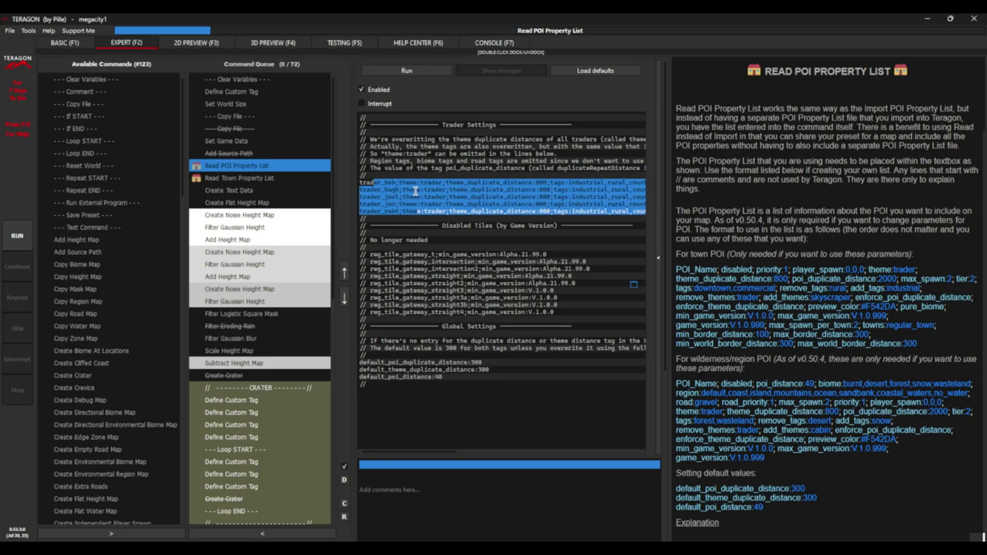
pyautogui.click(634, 286)
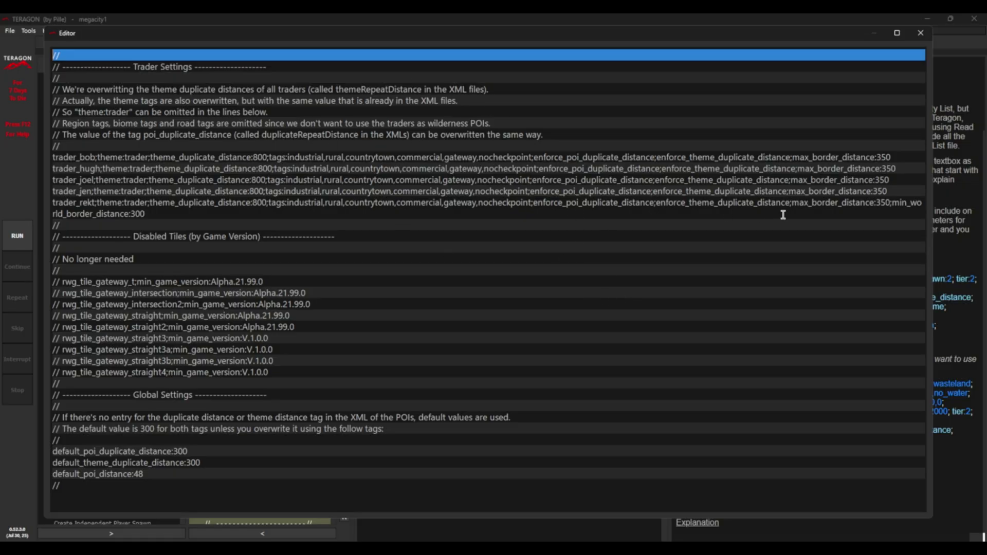
pyautogui.click(904, 159)
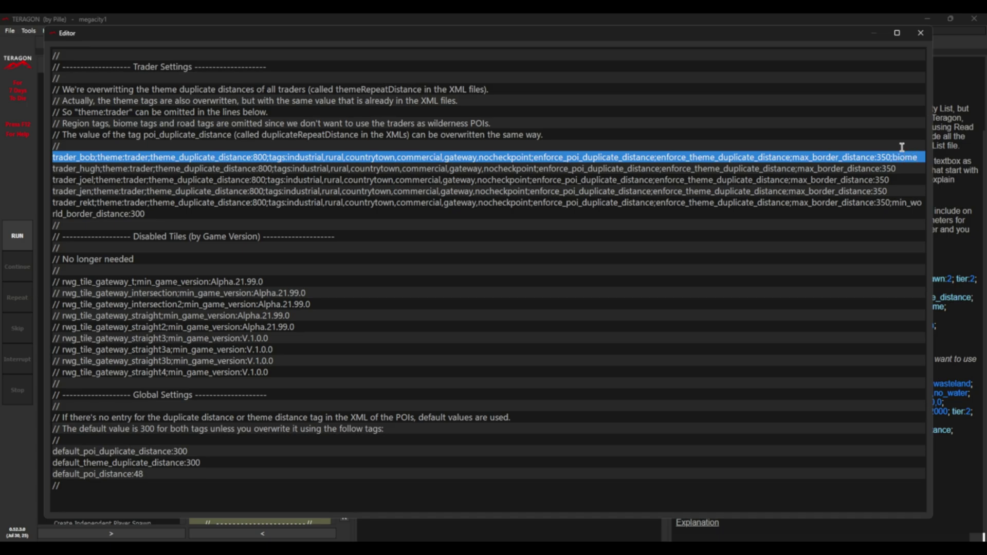
pyautogui.write('esert')
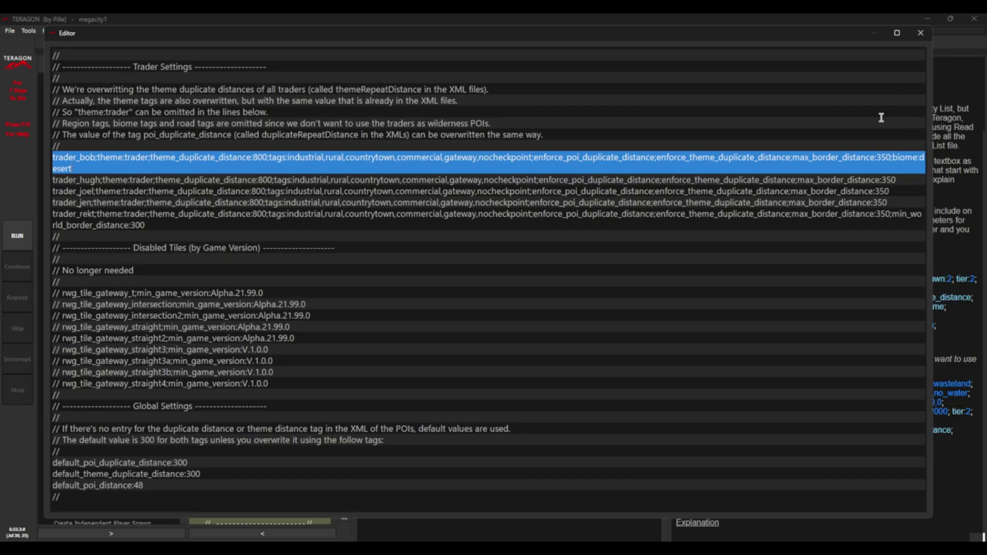
pyautogui.click(909, 180)
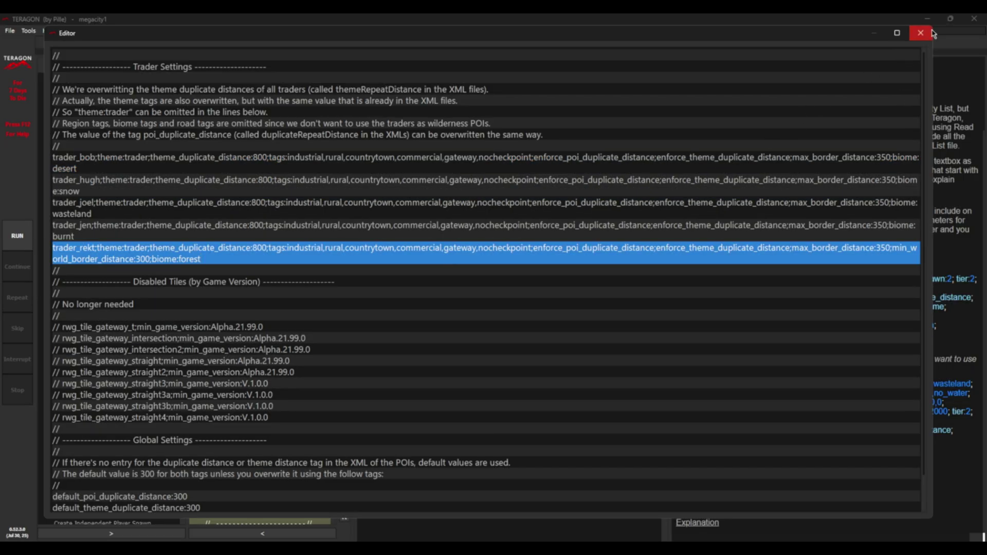
pyautogui.click(920, 32)
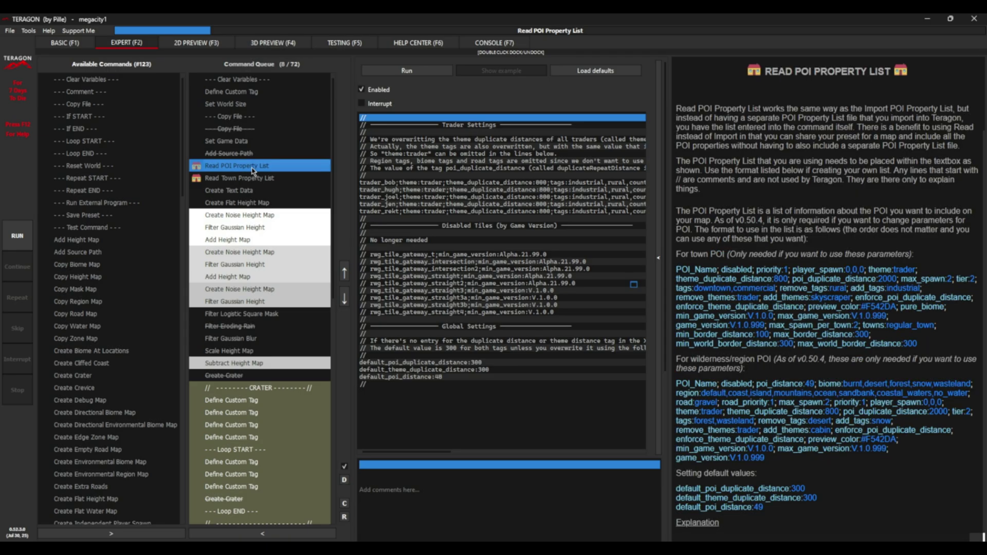
# Duplicate the Read POI Property List command and remove the border distance tags from all five trader lines in the second copy.
pyautogui.click(344, 480)
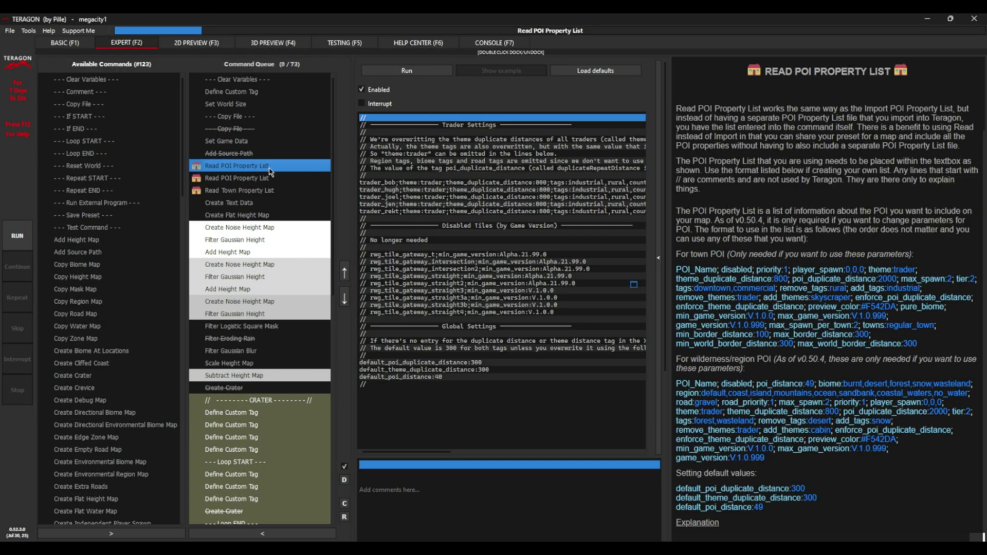
pyautogui.click(261, 181)
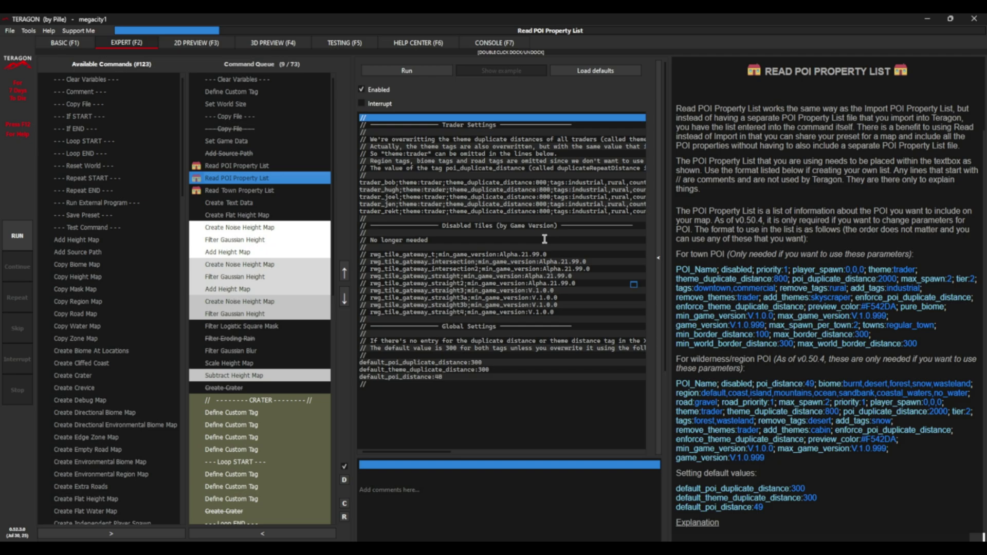
pyautogui.doubleClick(637, 290)
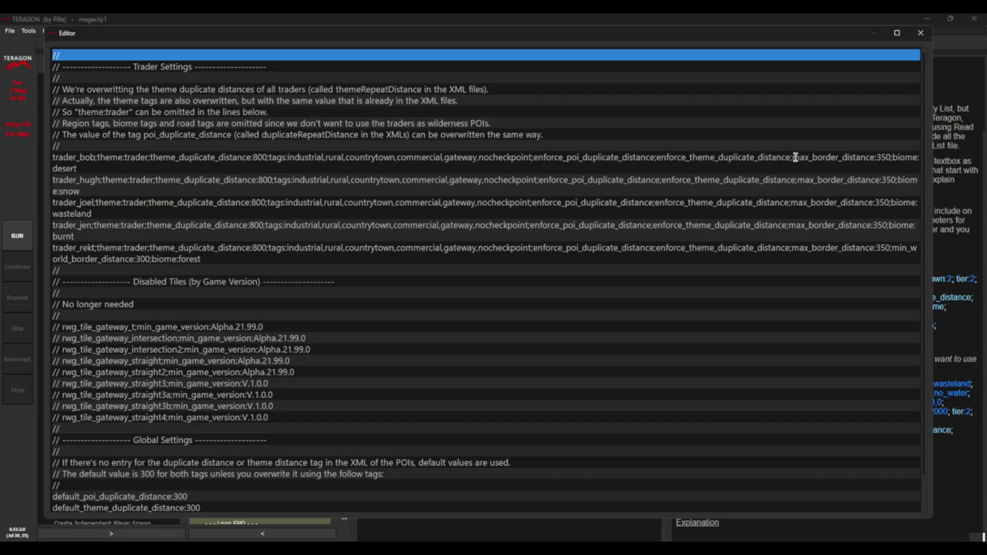
pyautogui.moveTo(795, 157); pyautogui.dragTo(893, 156)
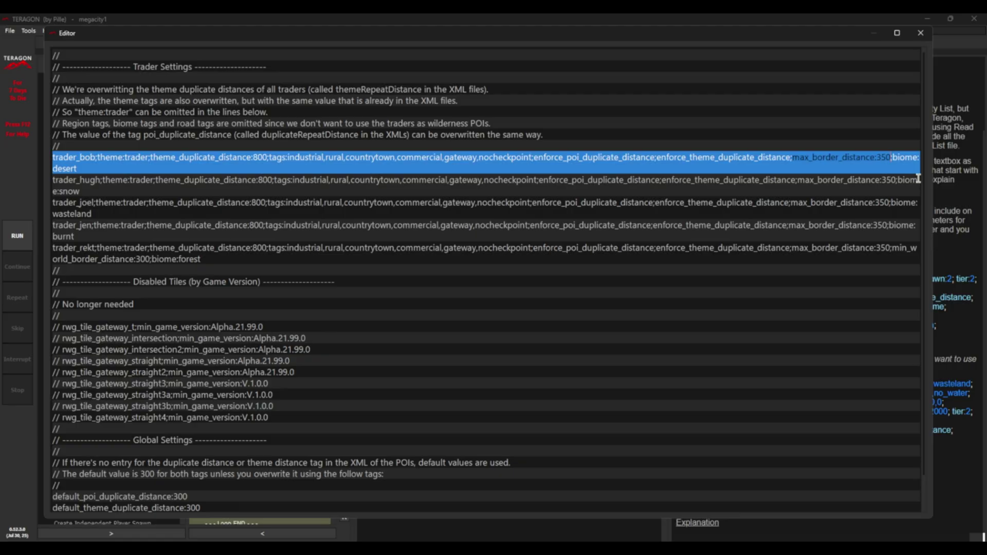
pyautogui.press('BackSpace')
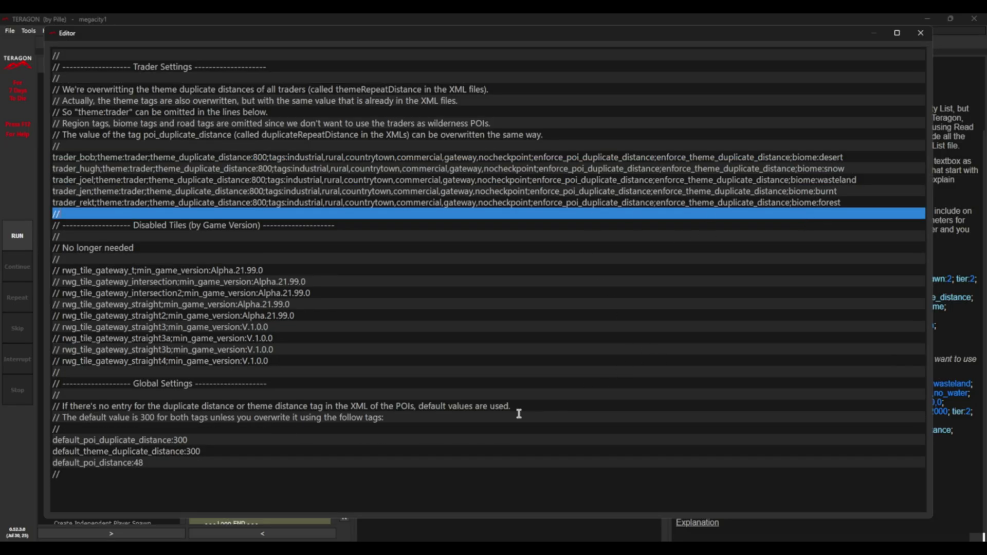
# Close the property list editor and disable the second Read POI Property List command.
pyautogui.click(920, 33)
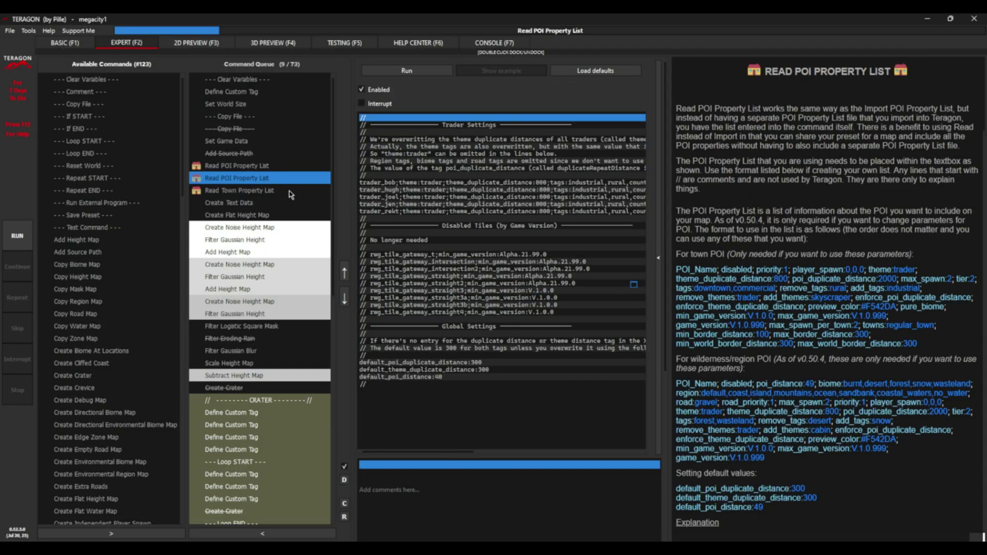
pyautogui.click(368, 93)
# Colour the first Read POI Property List command light orange (#ffaa7f) and the second dark blue (#00007f).
pyautogui.click(256, 167)
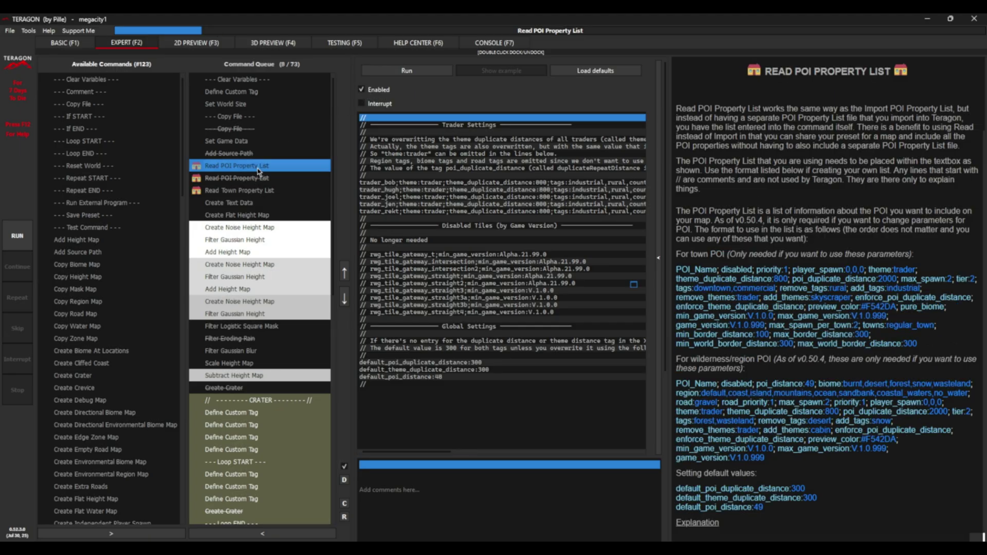
pyautogui.click(345, 505)
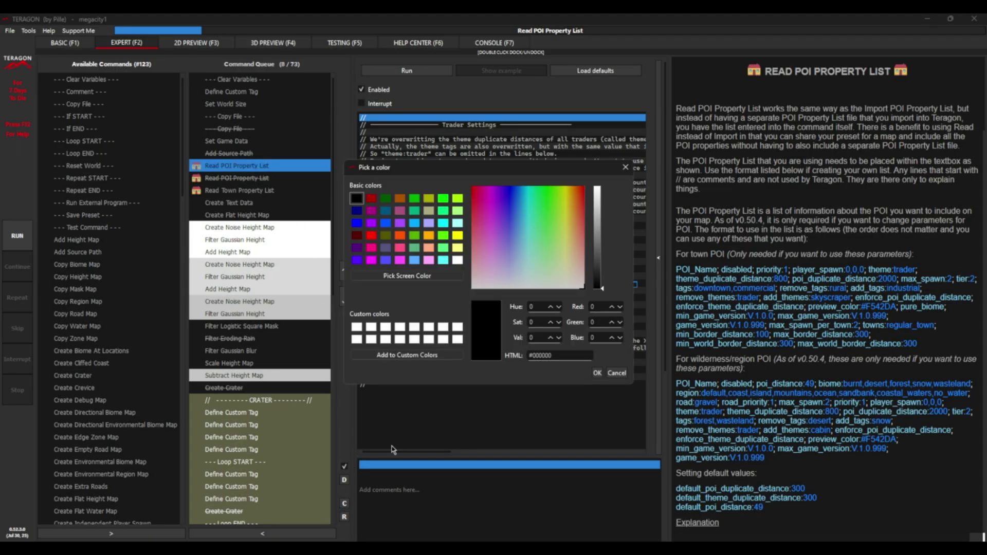
pyautogui.click(428, 248)
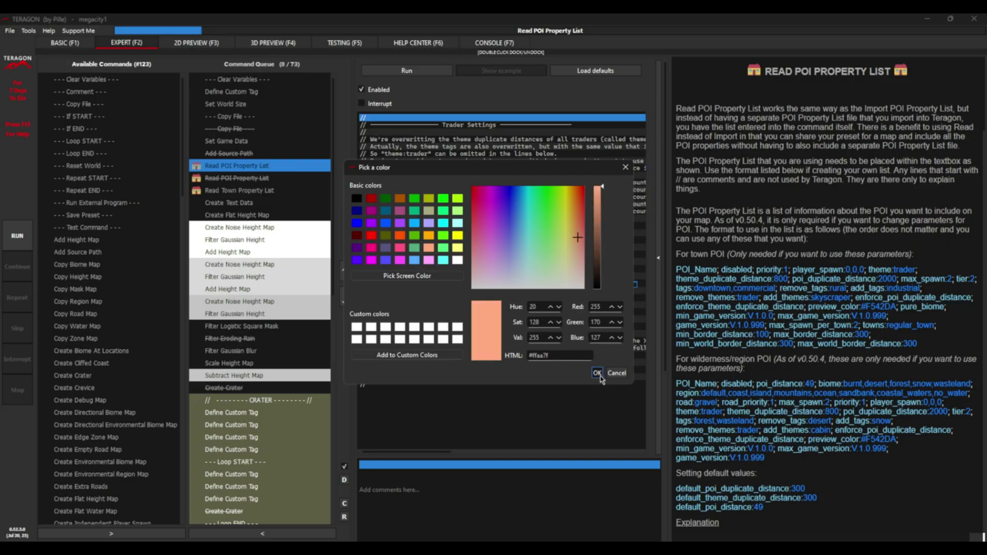
pyautogui.click(597, 373)
pyautogui.click(290, 179)
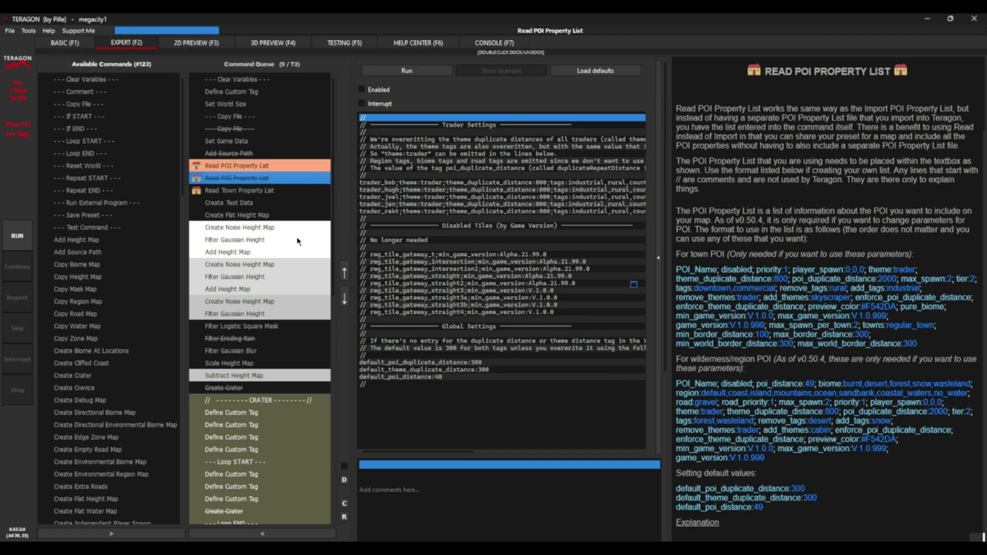
pyautogui.click(345, 503)
pyautogui.click(356, 210)
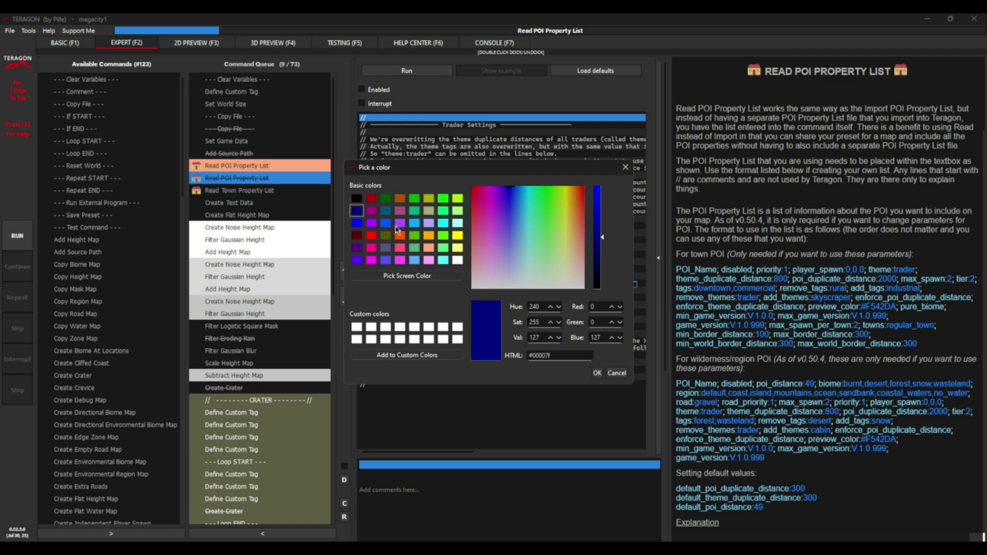
pyautogui.click(597, 373)
# Comment the first Read POI Property List as "Trader on the edge of the map" and the second as placing traders everywhere.
pyautogui.click(275, 169)
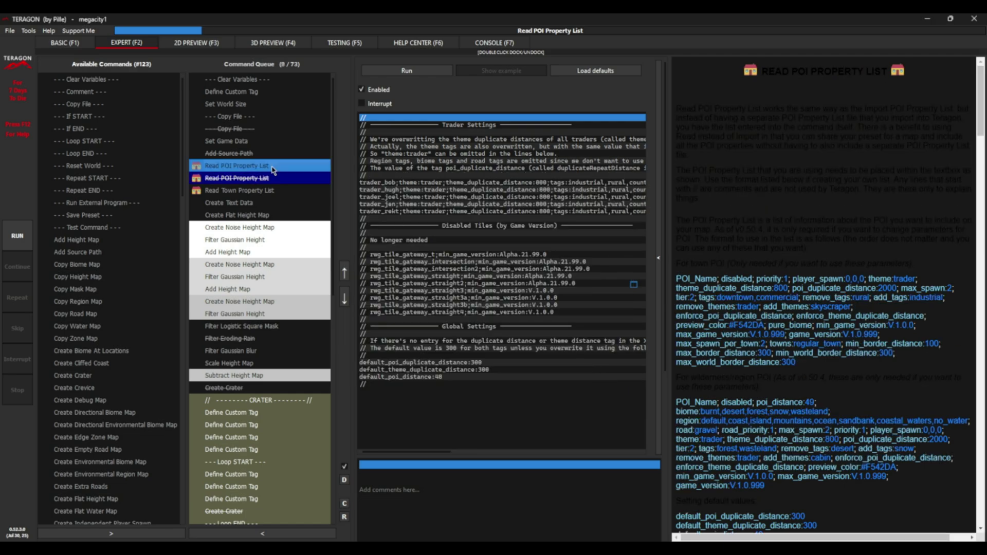
pyautogui.tripleClick(517, 189)
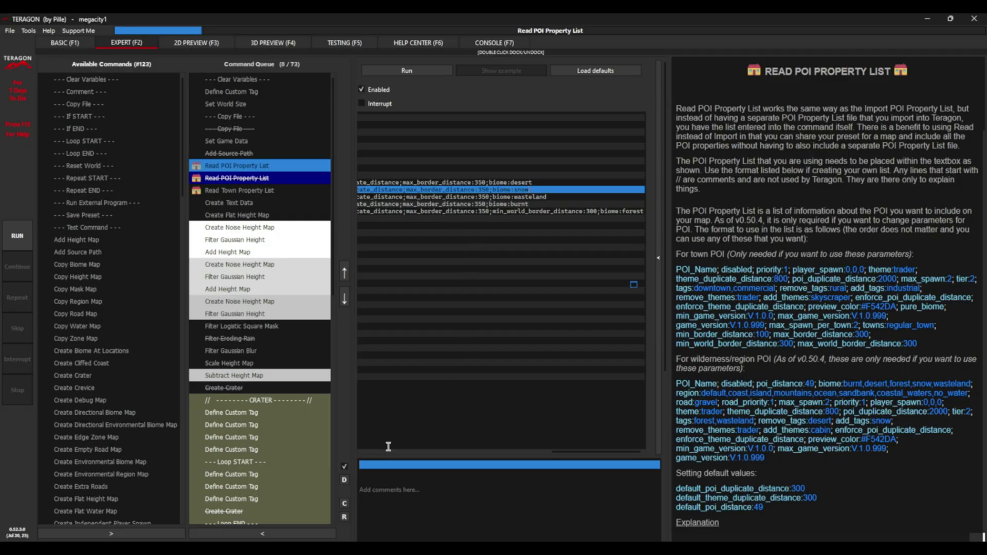
pyautogui.write('Trader on the edge of the map')
pyautogui.click(253, 180)
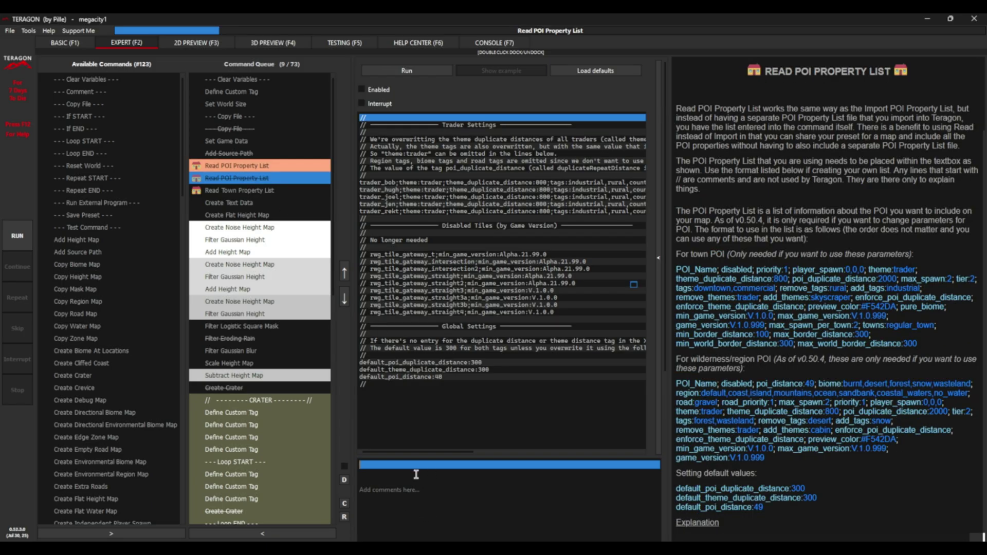
pyautogui.write('traders everwhere on the')
pyautogui.click(257, 166)
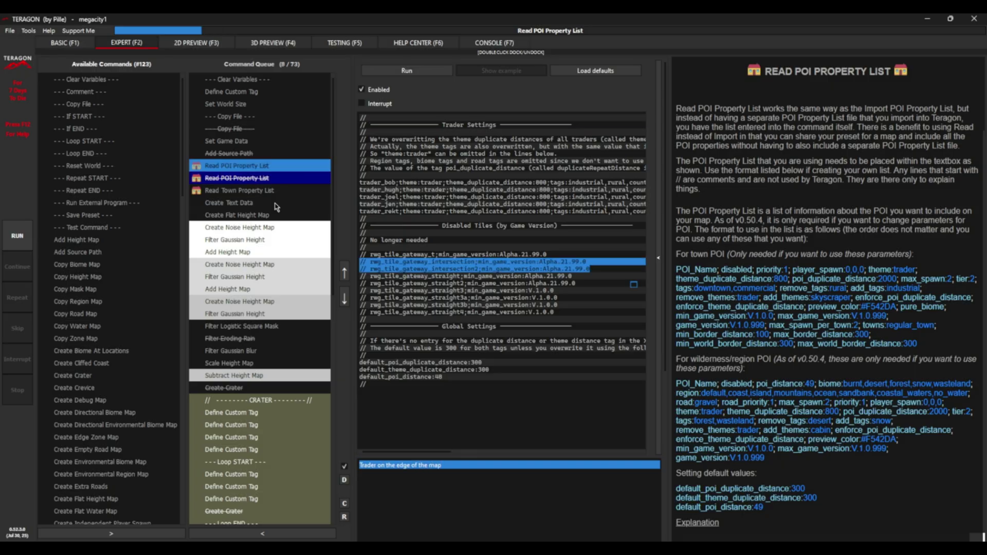
# Disable the eight height map commands from the first Create Noise Height Map through the third Filter Gaussian Height.
pyautogui.click(240, 230)
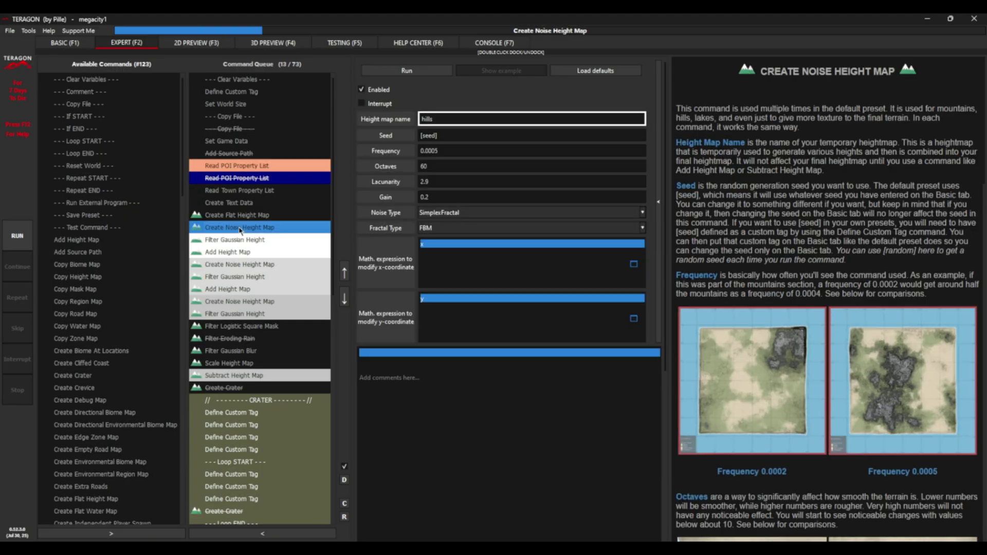
pyautogui.click(248, 278)
pyautogui.click(244, 315)
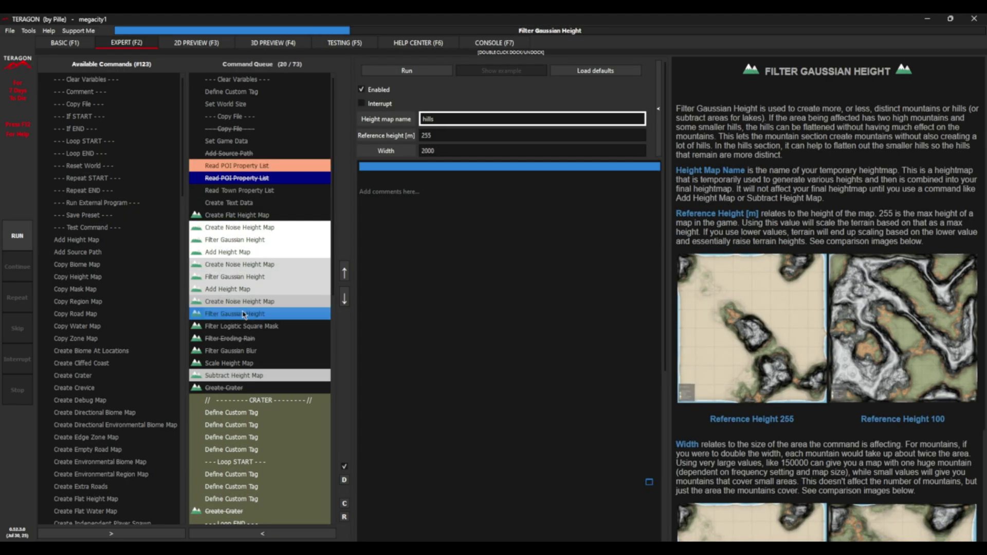
pyautogui.keyDown('shift'); pyautogui.click(250, 229); pyautogui.keyUp('shift')
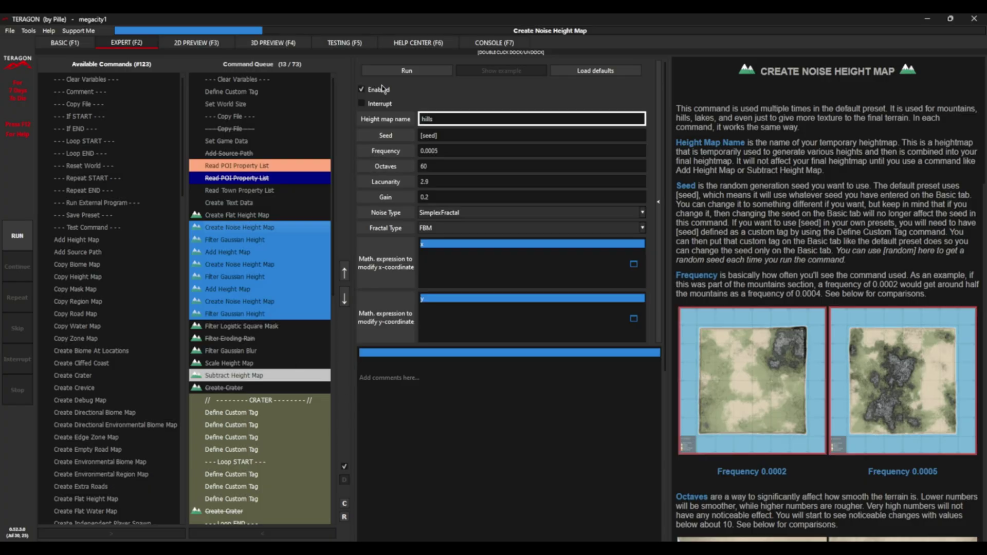
pyautogui.click(345, 468)
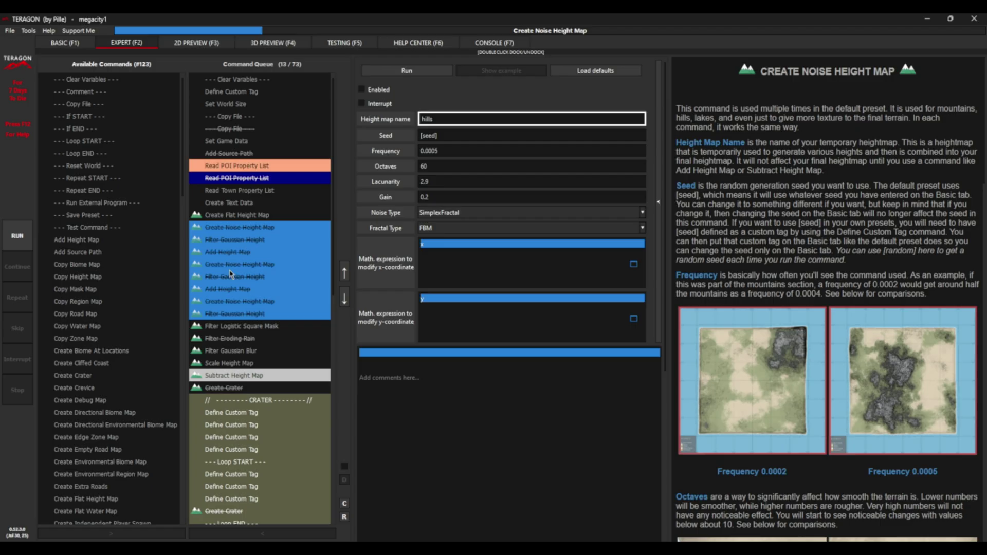
# Disable the Subtract Height Map command above the crater section.
pyautogui.scroll(-4, 289, 281)
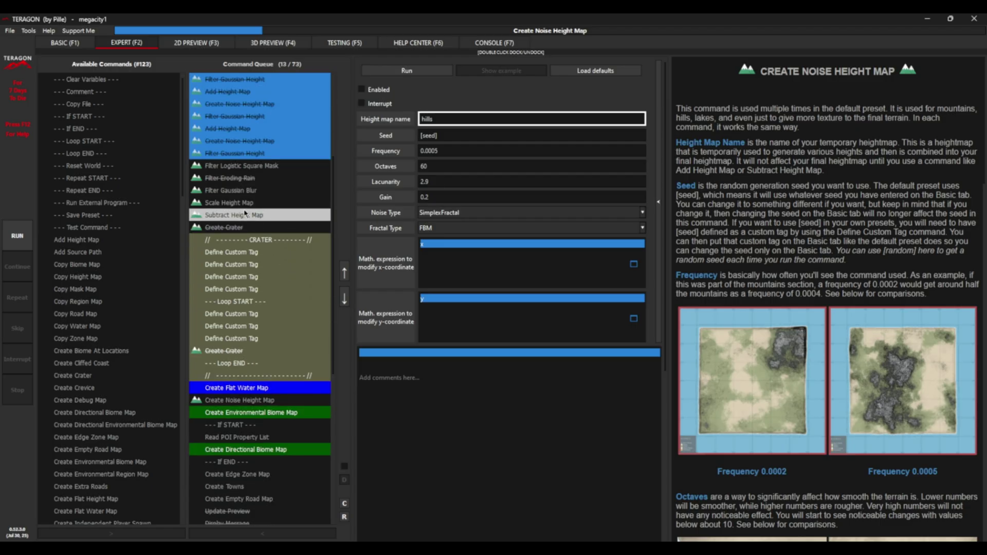
pyautogui.click(245, 213)
pyautogui.click(371, 91)
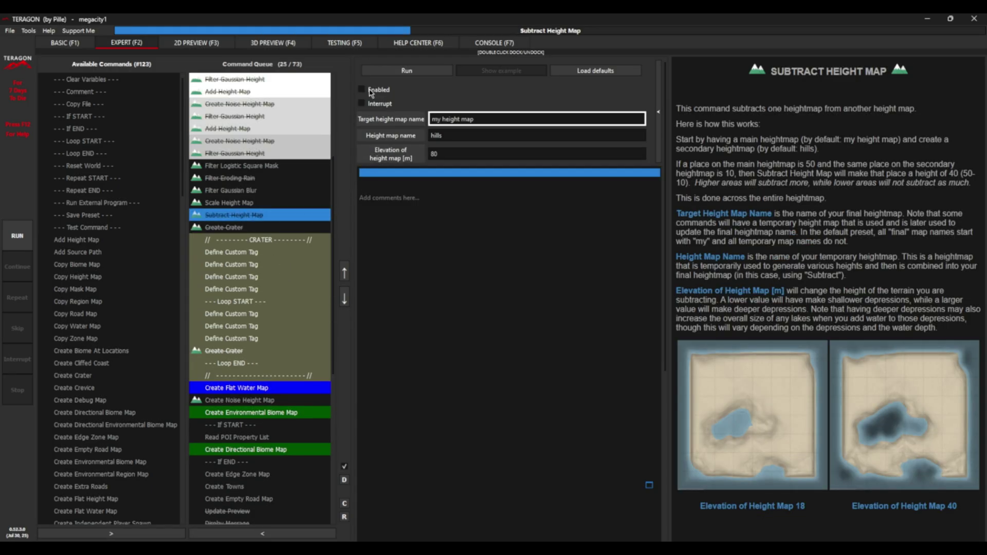
# Disable the whole CRATER section, from its opening comment to its closing comment line.
pyautogui.click(265, 242)
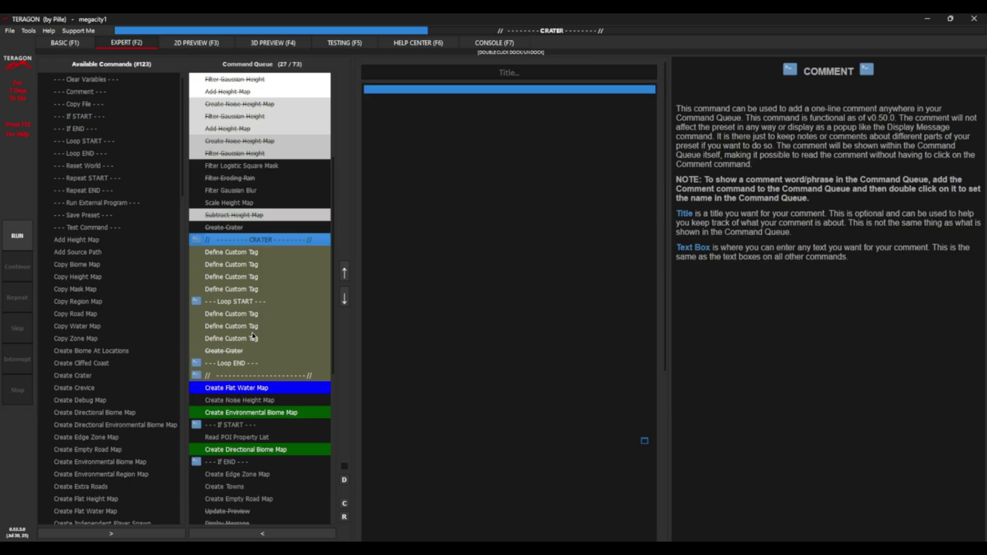
pyautogui.keyDown('shift'); pyautogui.click(257, 376); pyautogui.keyUp('shift')
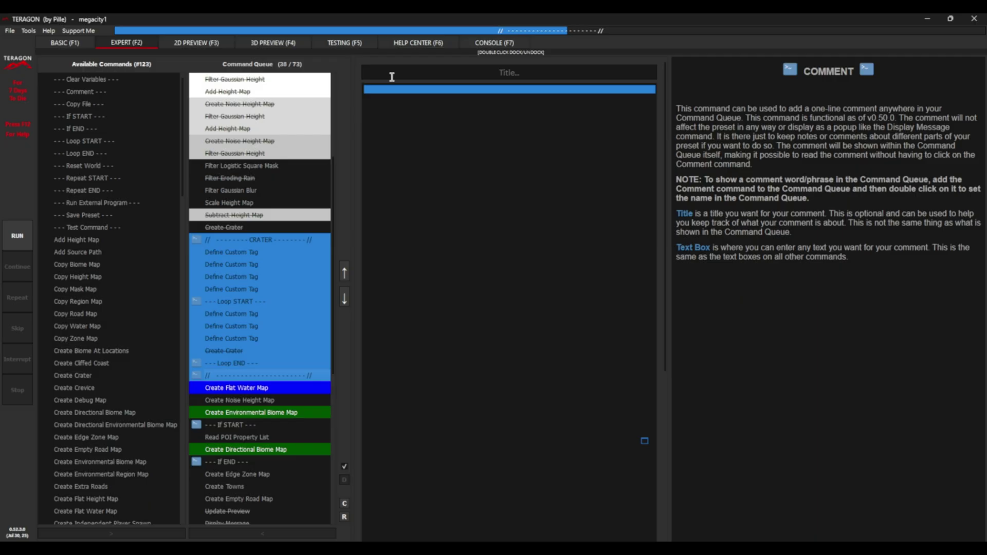
pyautogui.click(345, 468)
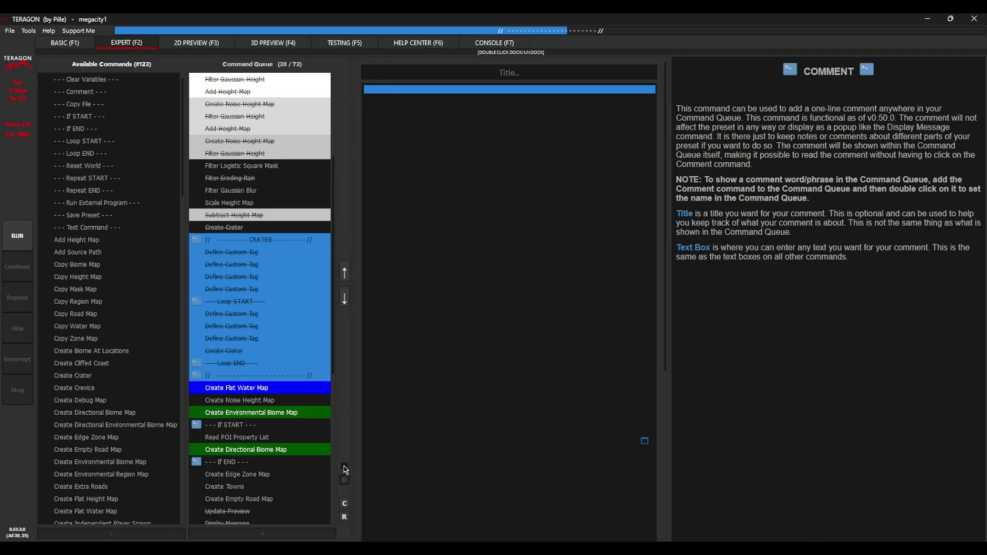
pyautogui.click(278, 252)
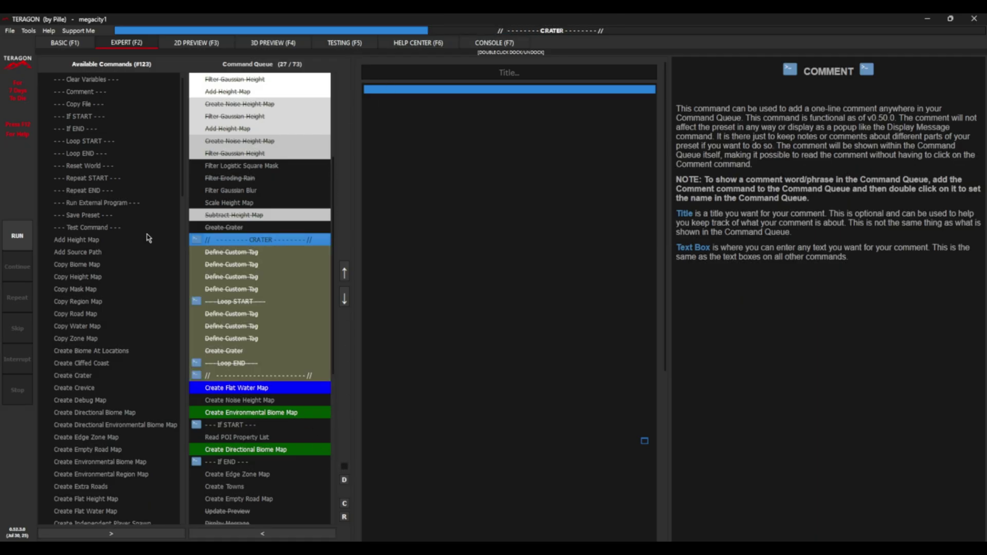
# Disable the Create Environmental Biome Map command.
pyautogui.scroll(5, 214, 246)
pyautogui.scroll(-2, 215, 252)
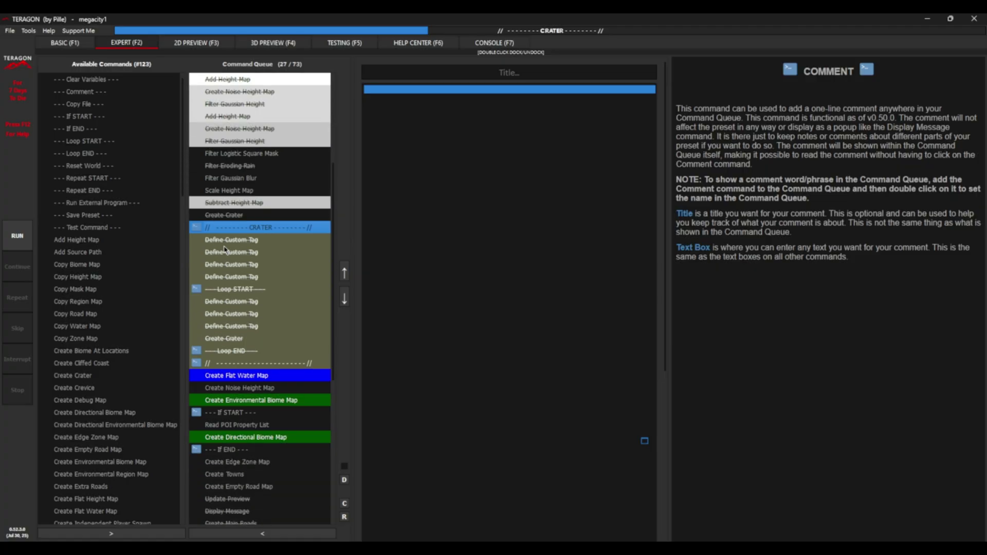
pyautogui.scroll(-4, 224, 248)
pyautogui.click(243, 264)
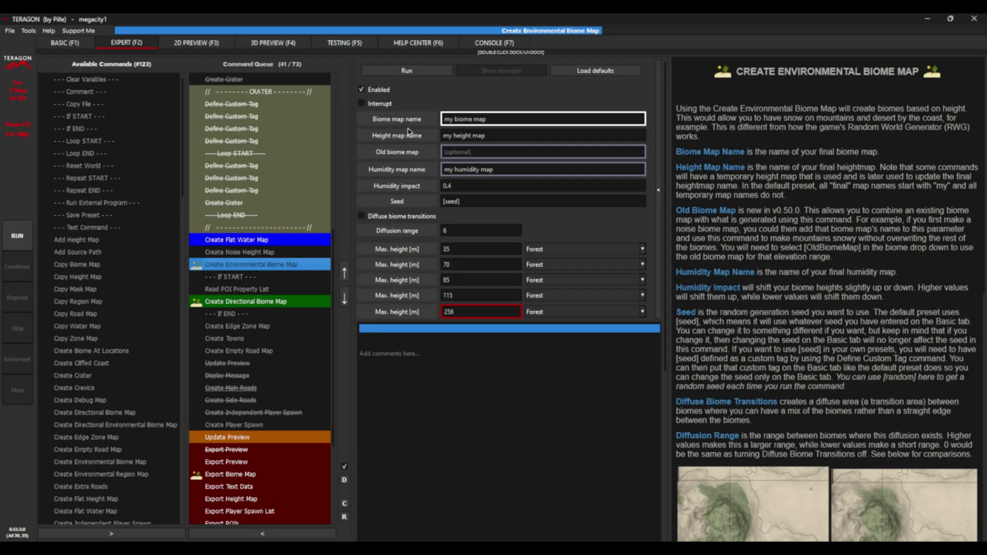
pyautogui.click(375, 91)
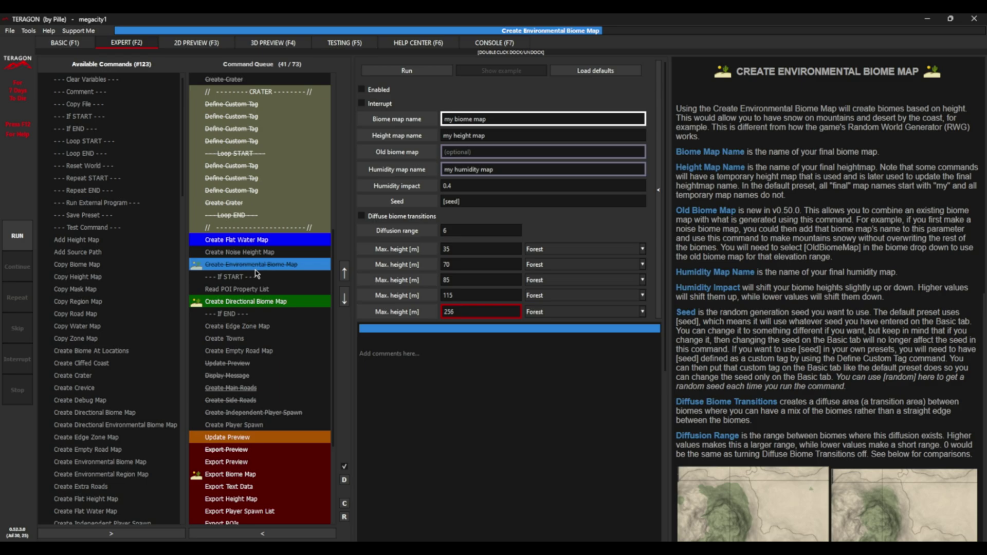
# Check the trader biome lines in the Read POI Property List inside the If block and disable that command.
pyautogui.click(235, 290)
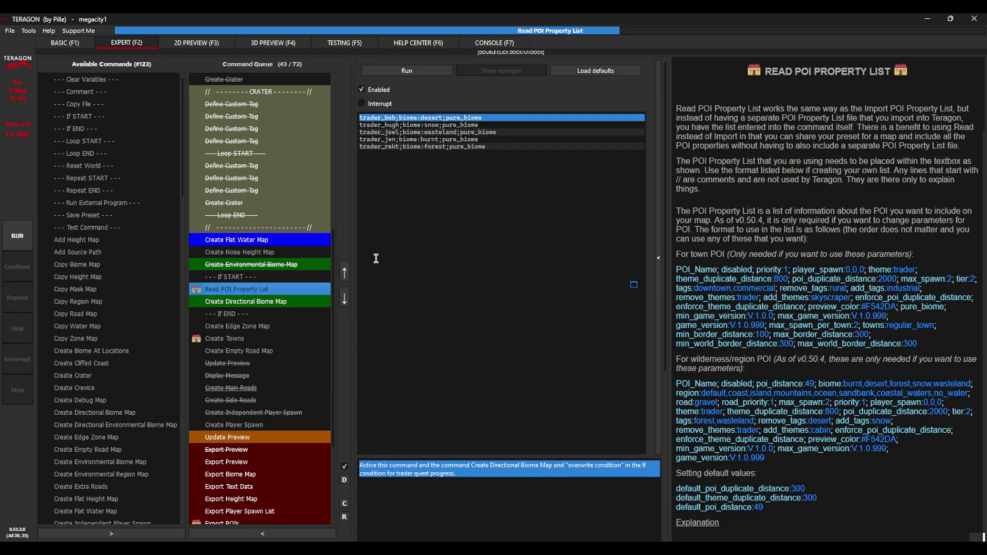
pyautogui.click(395, 123)
pyautogui.click(458, 149)
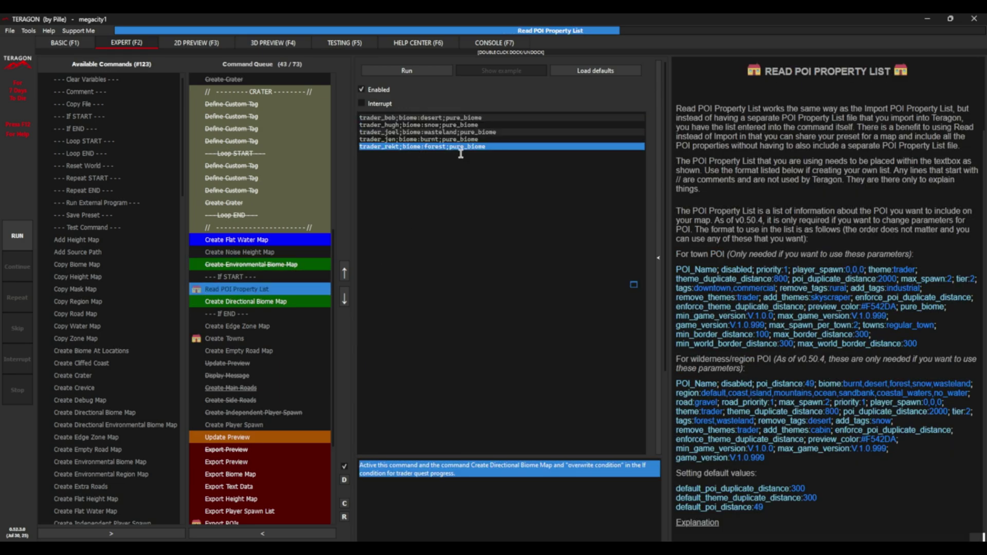
pyautogui.click(403, 119)
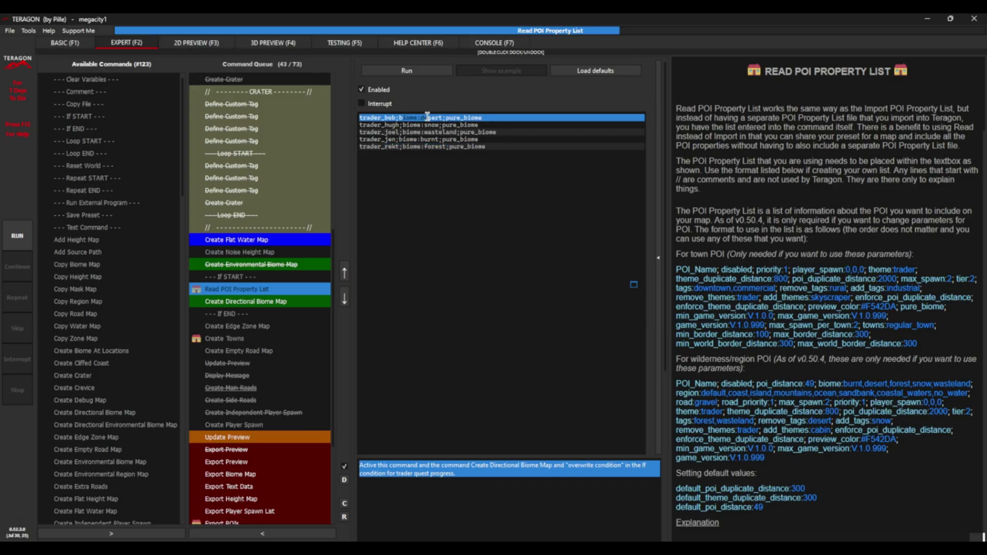
pyautogui.moveTo(409, 132); pyautogui.dragTo(415, 133)
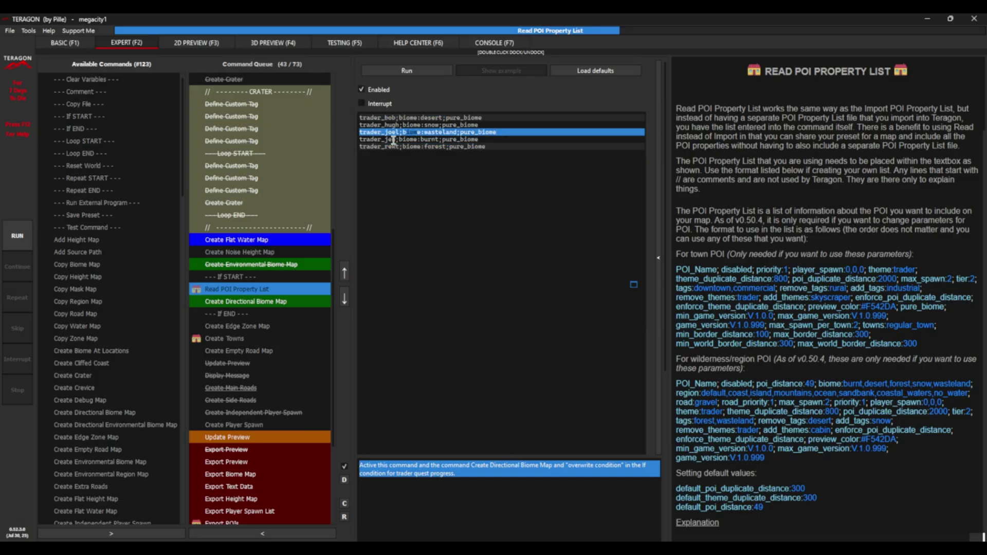
pyautogui.click(361, 90)
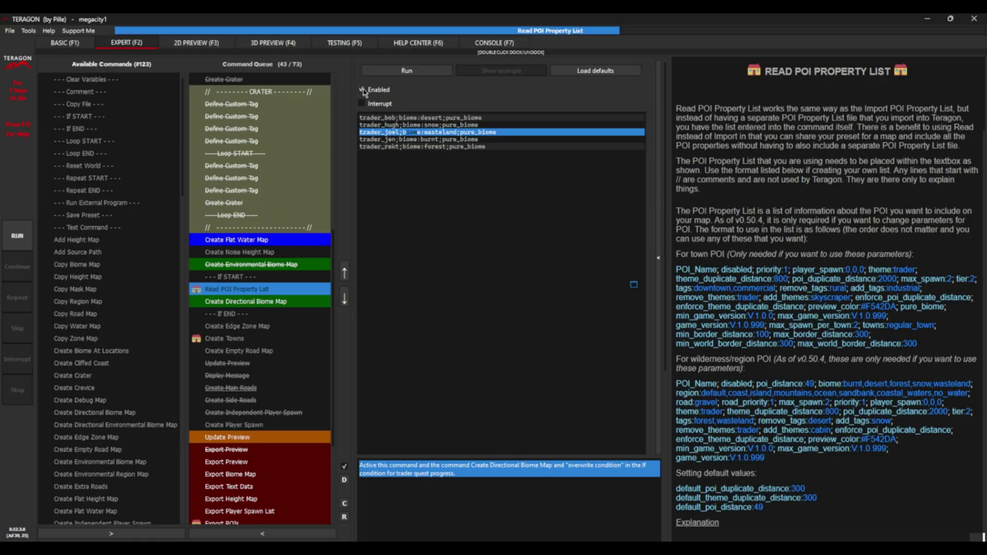
# Review the biome layout examples for Create Directional Biome Map and set its default biome to Forest.
pyautogui.click(301, 300)
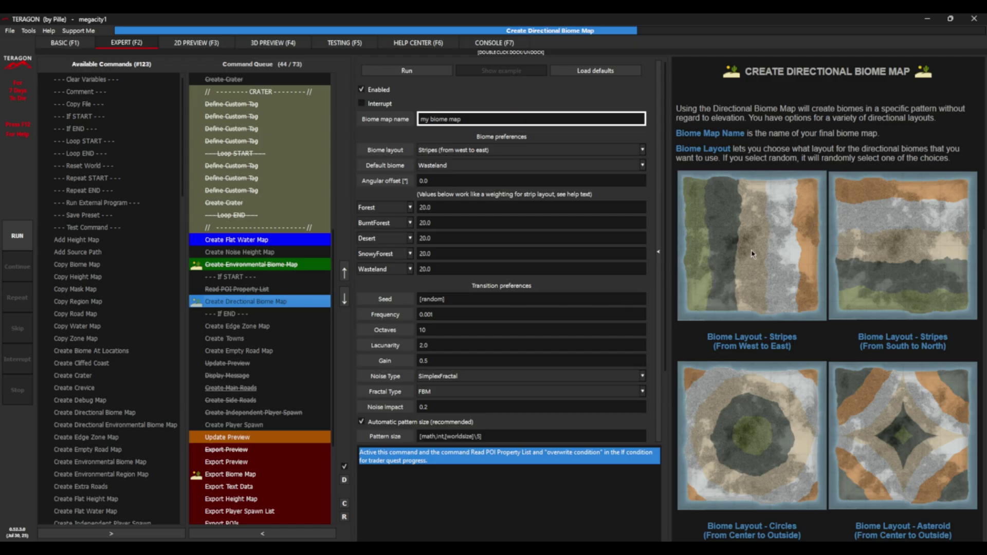
pyautogui.scroll(-4, 752, 254)
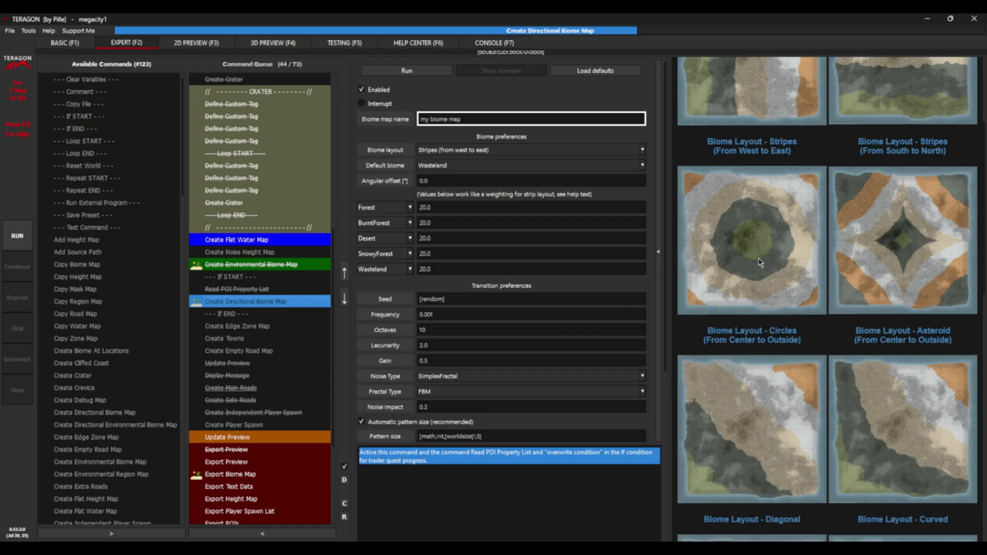
pyautogui.scroll(-5, 760, 263)
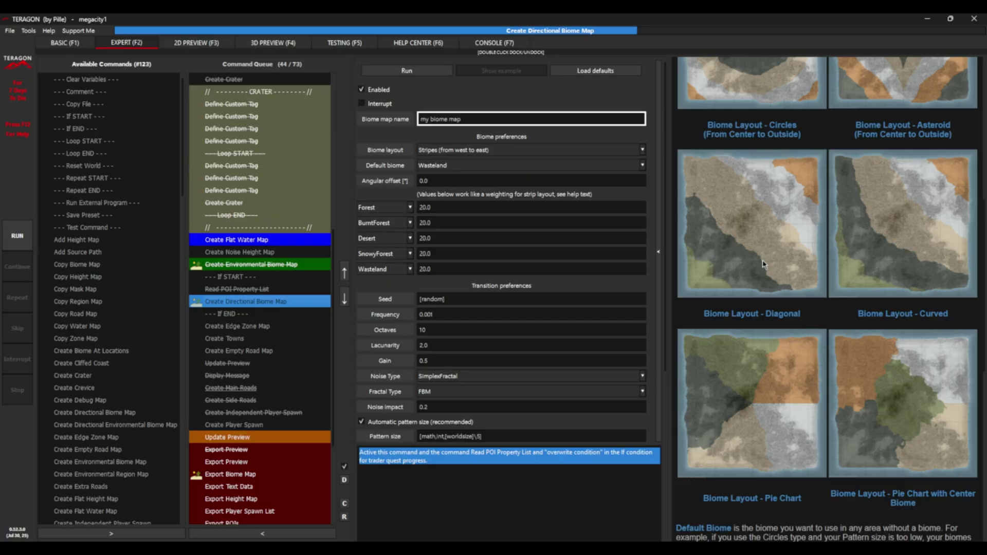
pyautogui.scroll(5, 764, 264)
pyautogui.scroll(-1, 758, 299)
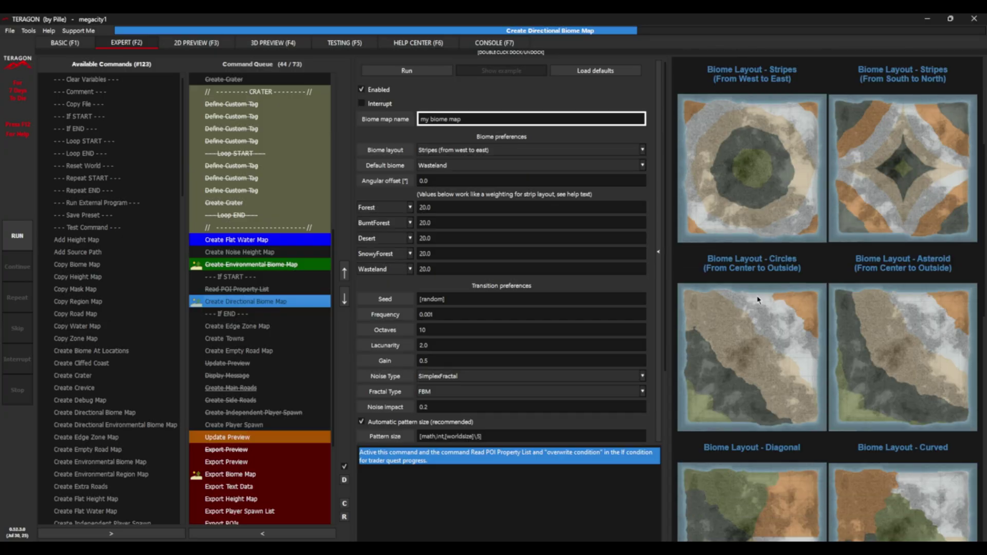
pyautogui.scroll(-4, 758, 300)
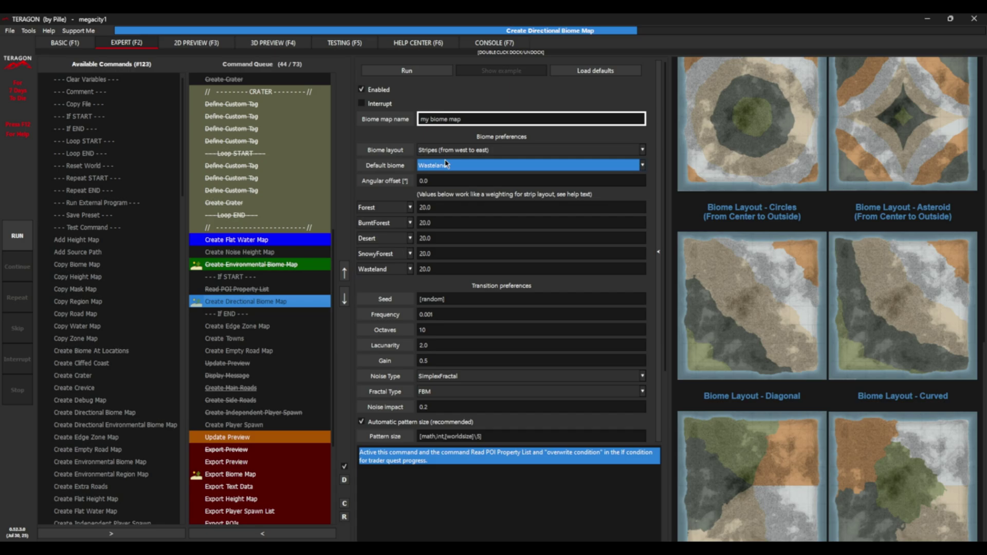
pyautogui.click(438, 166)
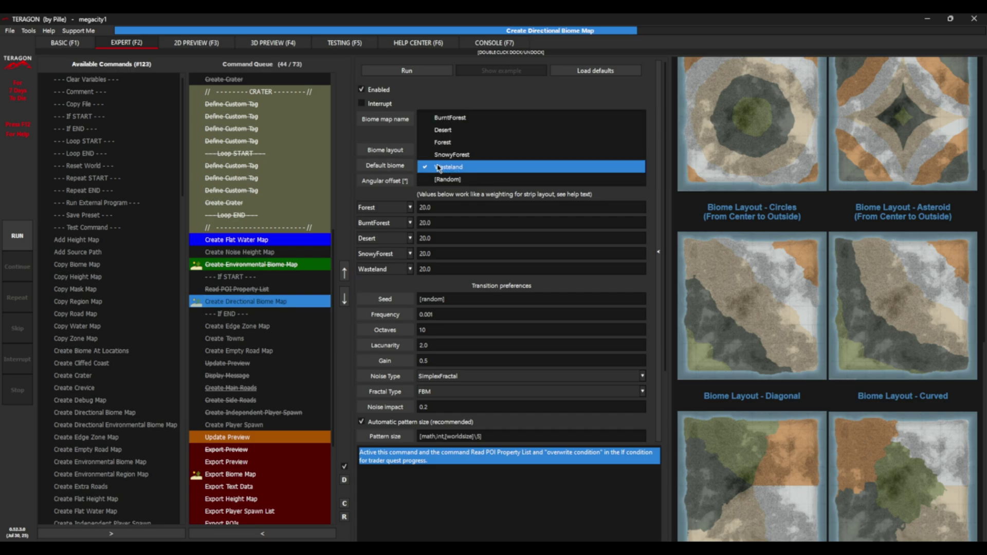
pyautogui.click(443, 143)
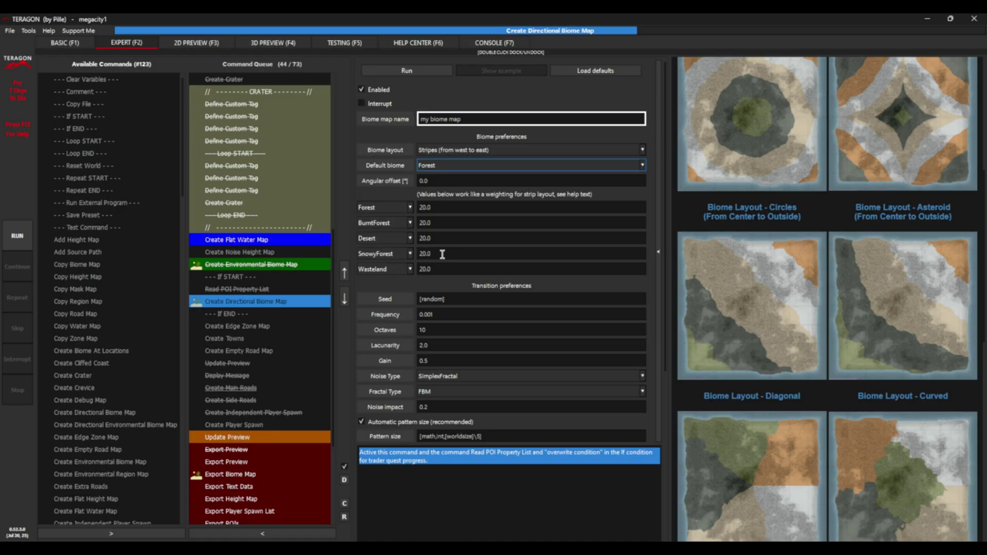
# In the Create Towns command, set the maximum town count to 100, minimum town size to 5 and minimum water distance to 1.
pyautogui.scroll(-3, 252, 232)
pyautogui.click(247, 229)
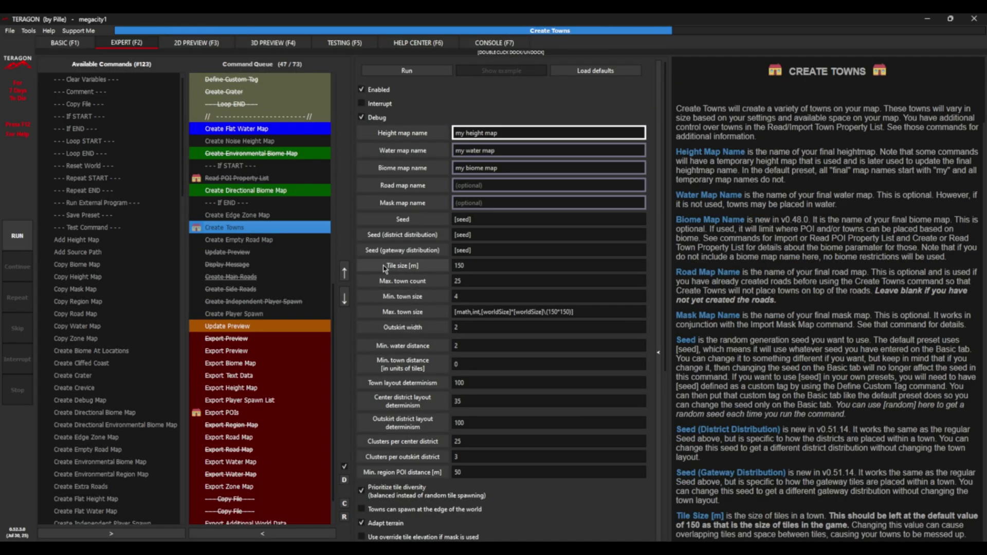
pyautogui.doubleClick(472, 280)
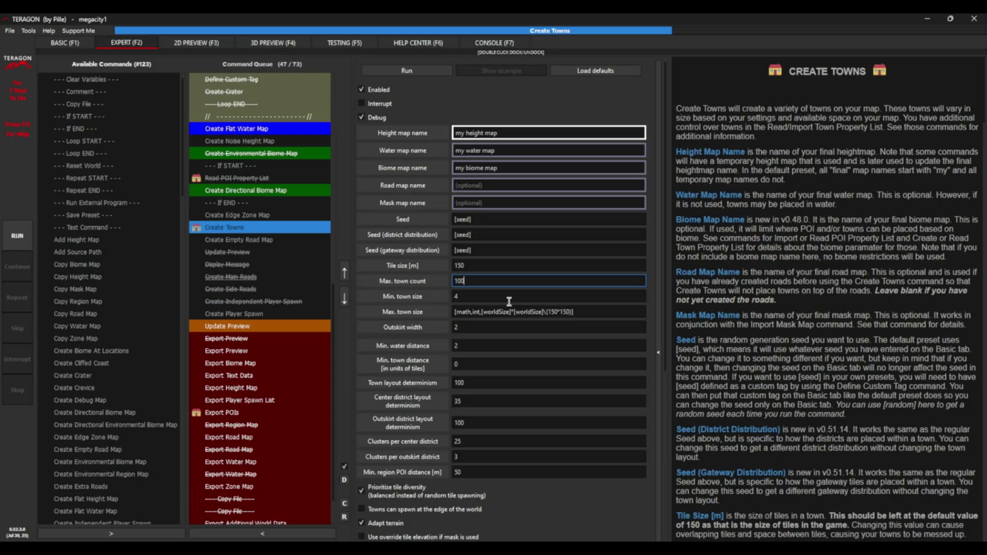
pyautogui.press('Tab')
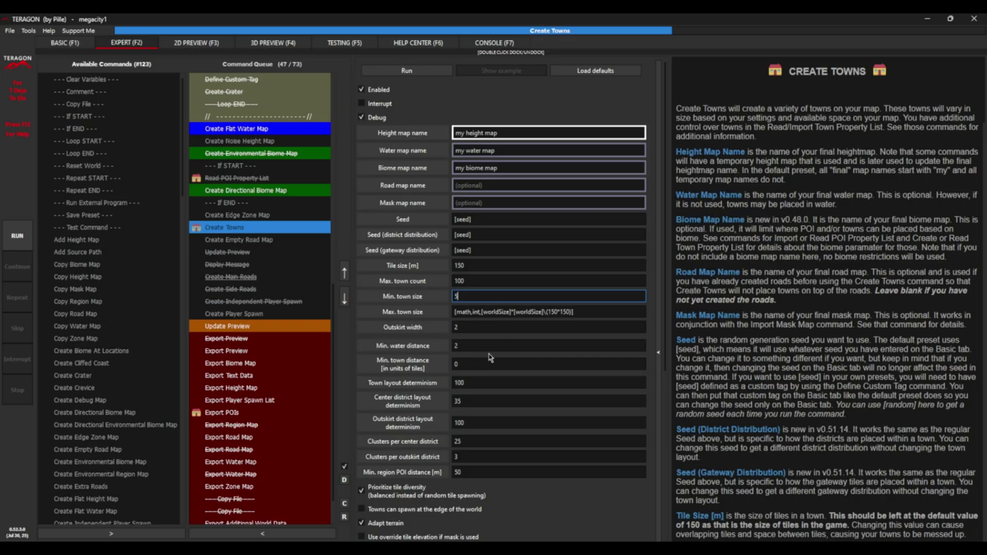
pyautogui.click(420, 350)
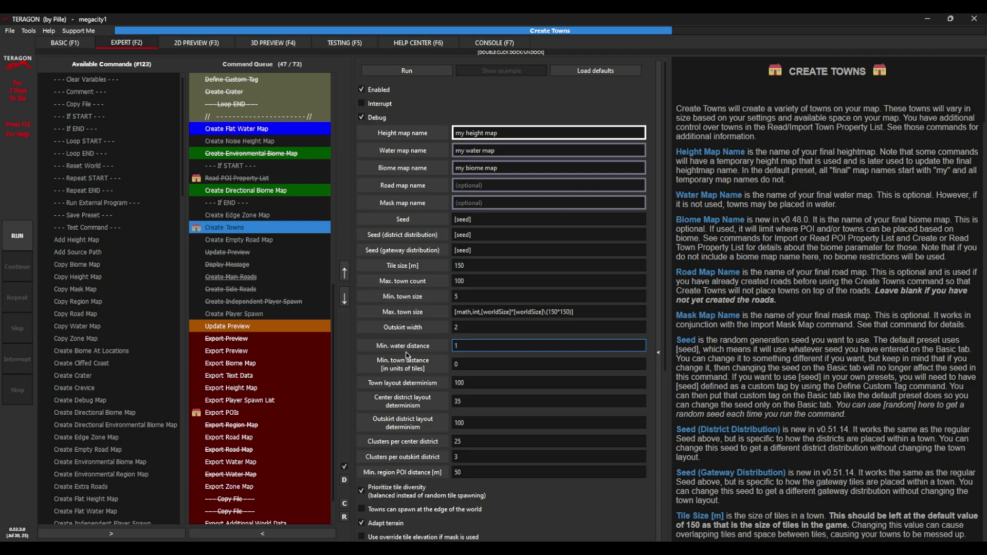
# Try to generate the world and examine the critical error about the biome map in the console log.
pyautogui.click(26, 248)
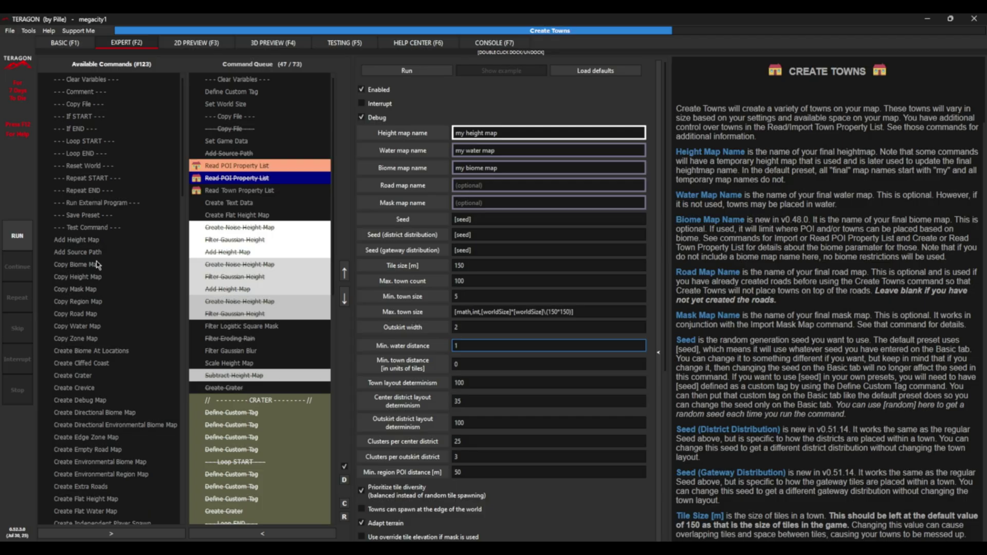
pyautogui.click(23, 245)
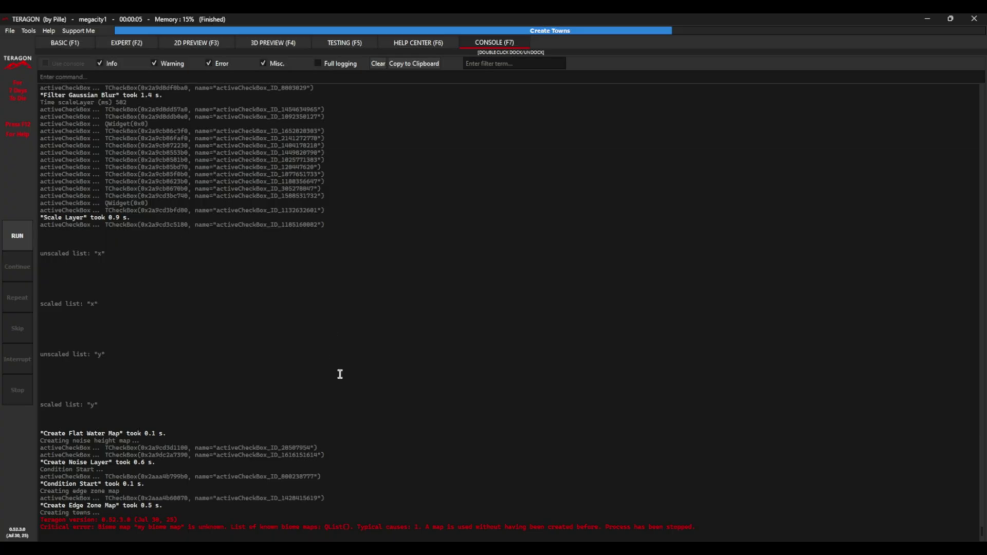
pyautogui.moveTo(44, 523); pyautogui.dragTo(630, 527)
pyautogui.click(583, 460)
pyautogui.click(129, 43)
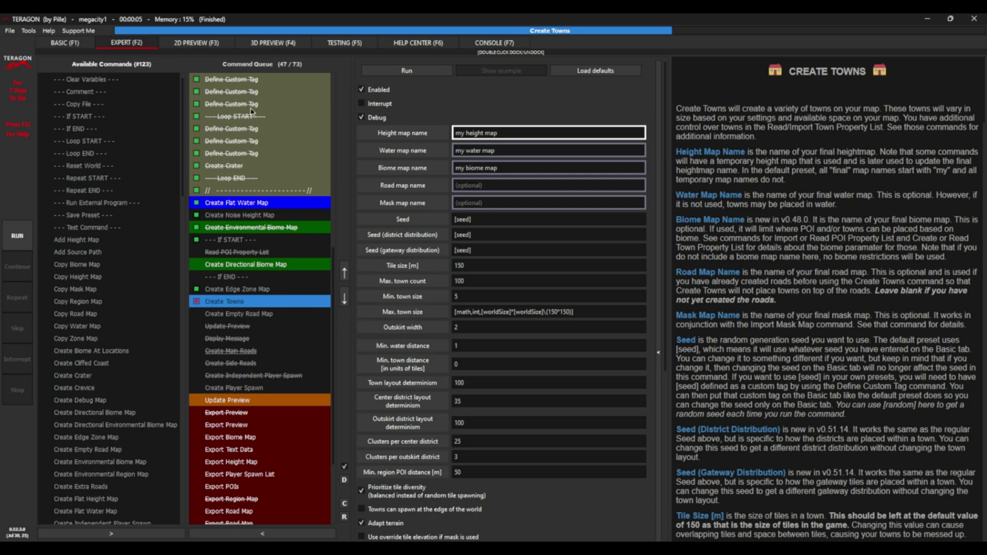
pyautogui.click(343, 43)
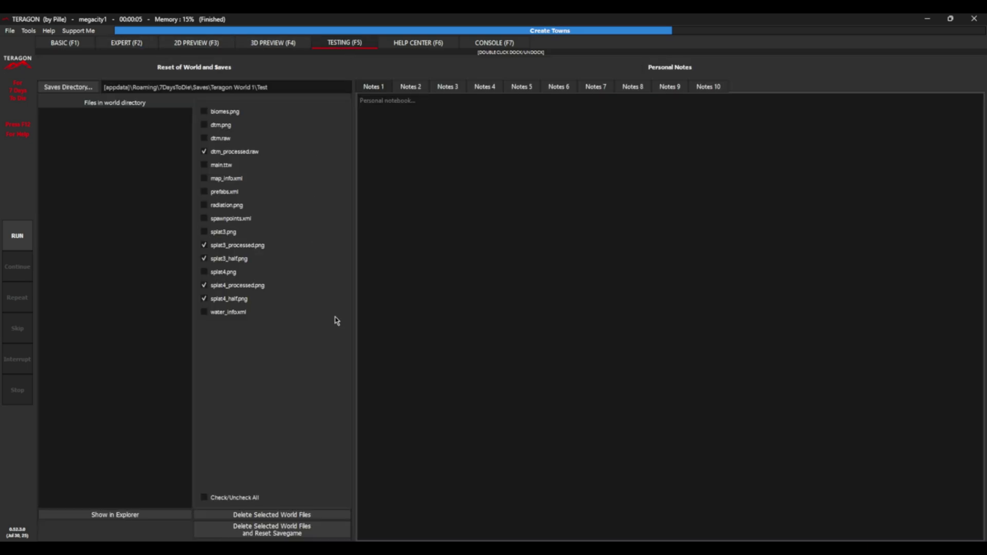
pyautogui.click(493, 43)
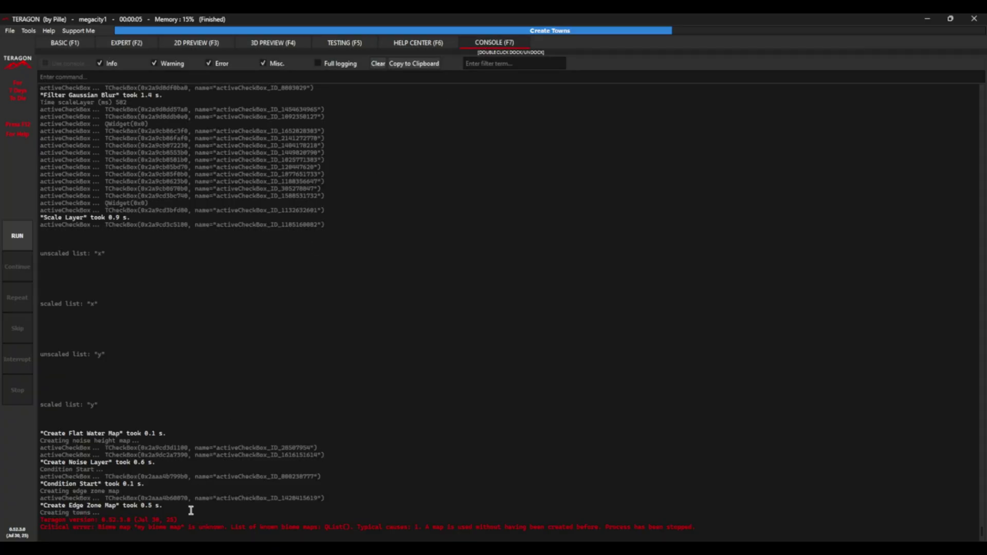
pyautogui.moveTo(232, 530); pyautogui.dragTo(632, 531)
pyautogui.moveTo(123, 530); pyautogui.dragTo(41, 529)
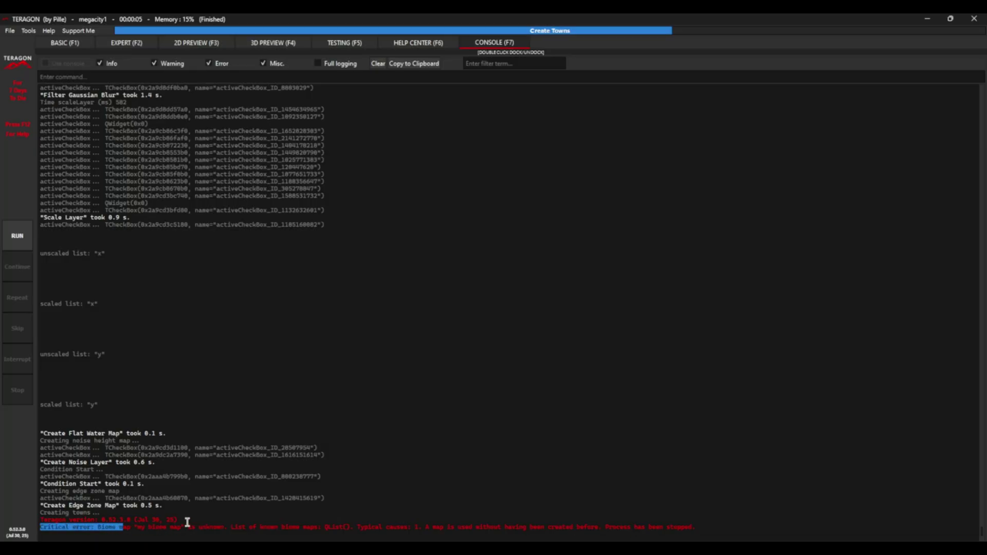
pyautogui.click(124, 45)
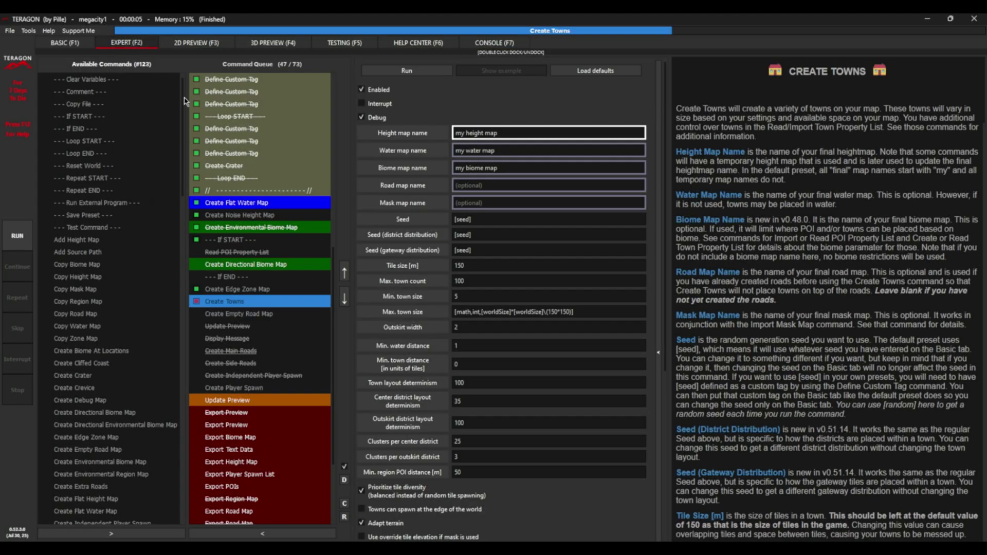
# Check the Create Directional Biome Map command, its surrounding If START and If END commands, and Create Environmental Biome Map.
pyautogui.click(256, 264)
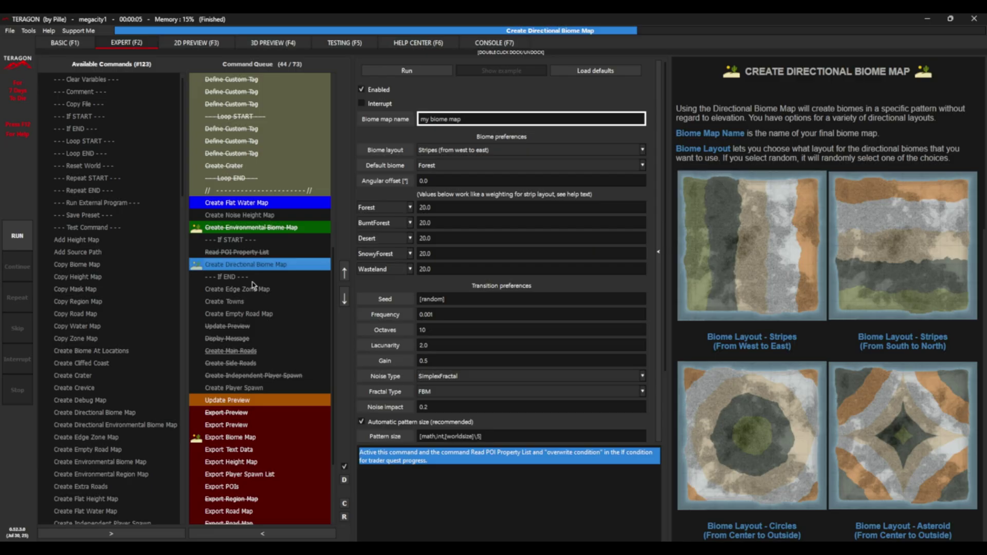
pyautogui.click(237, 244)
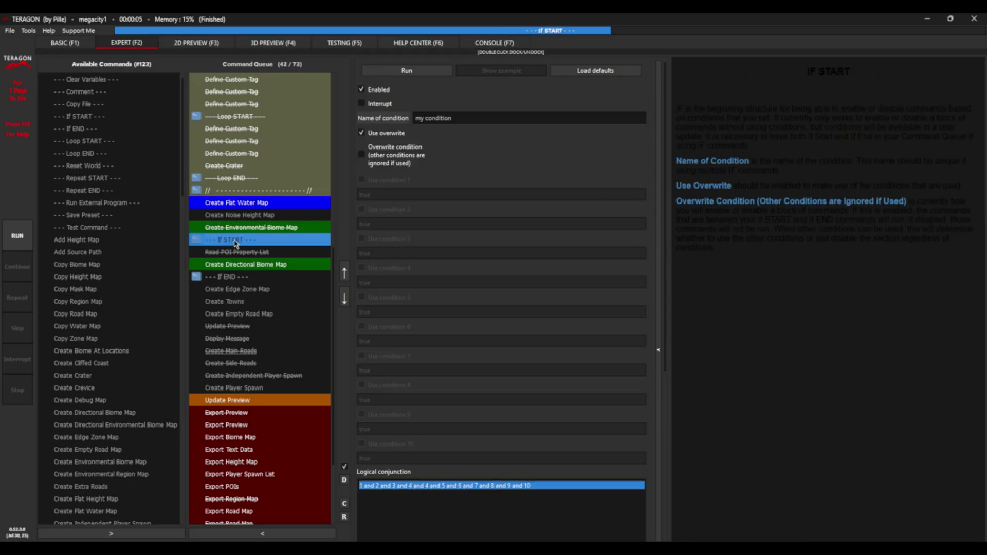
pyautogui.click(227, 277)
pyautogui.click(230, 245)
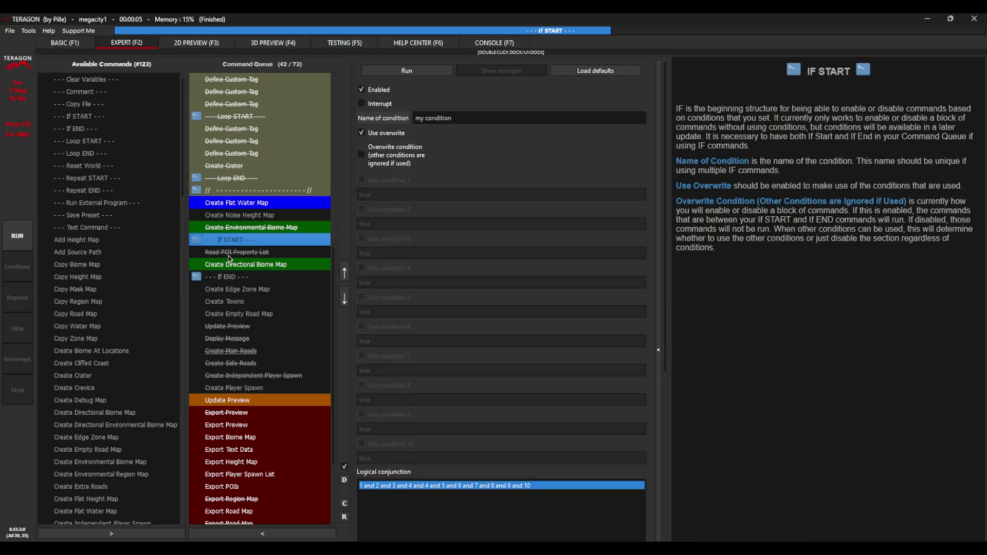
pyautogui.click(230, 278)
pyautogui.click(237, 244)
pyautogui.click(251, 229)
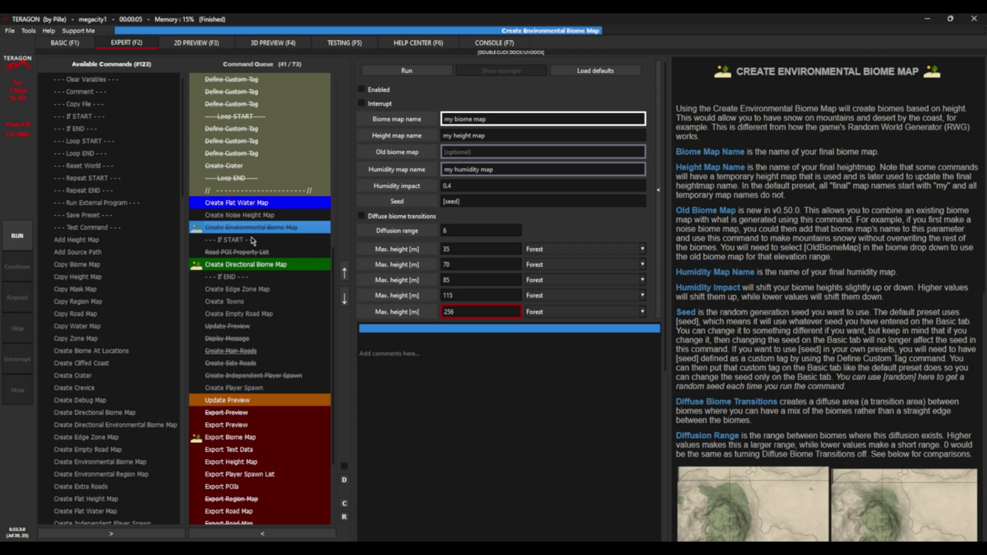
# Disable the If START and If END commands around Create Directional Biome Map and run the world generation again.
pyautogui.click(245, 242)
pyautogui.click(369, 91)
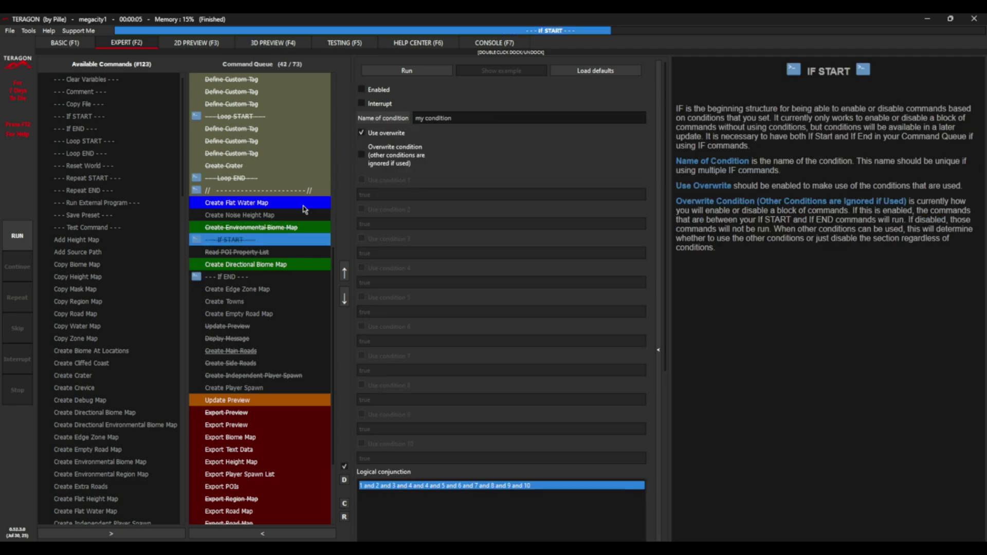
pyautogui.click(247, 277)
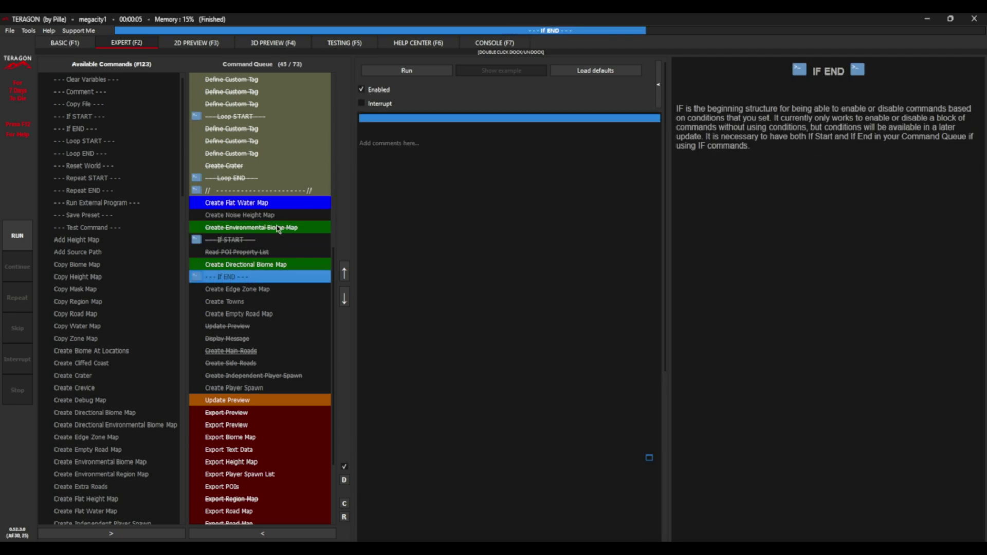
pyautogui.click(373, 94)
pyautogui.click(17, 237)
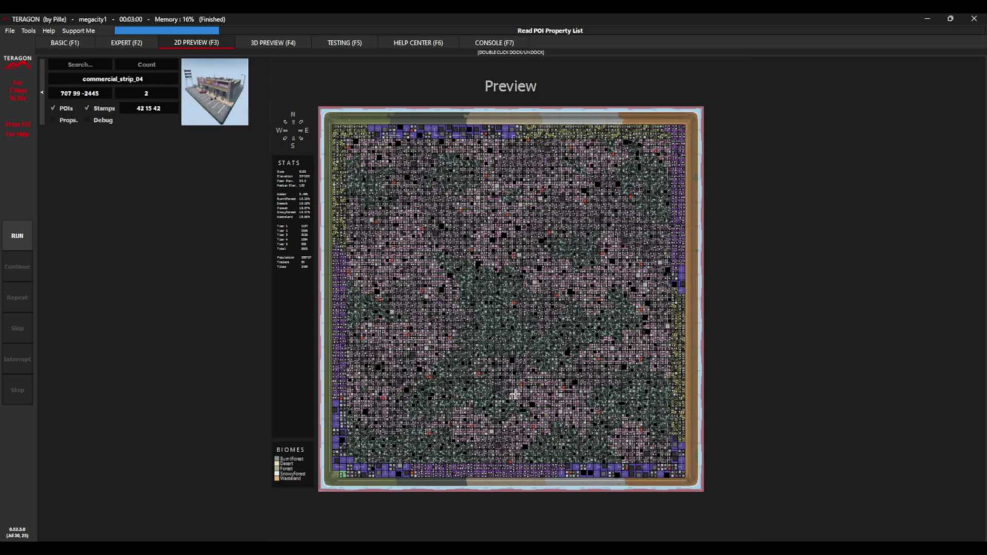
# Review the available biome layouts of the Create Directional Biome Map command, keeping Stripes (from west to east).
pyautogui.click(130, 44)
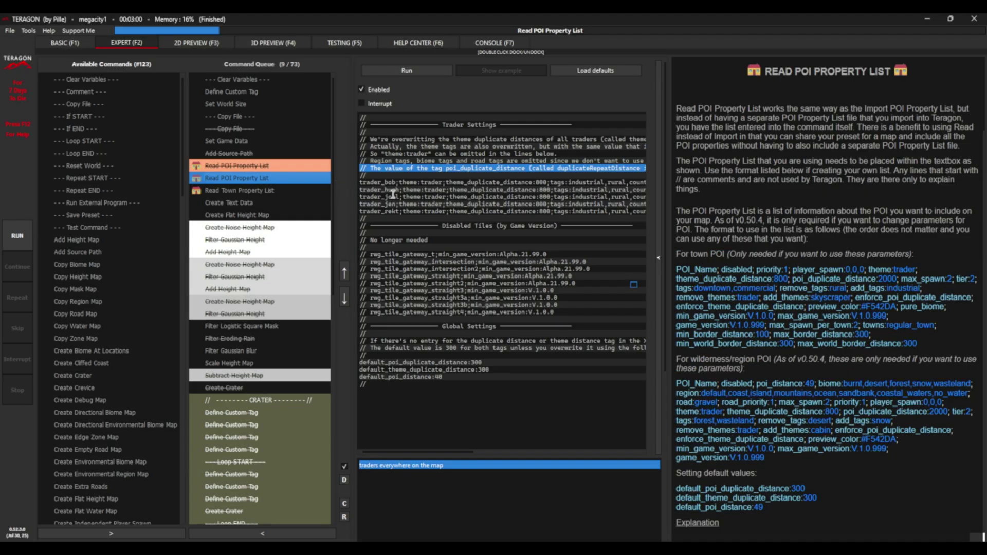
pyautogui.scroll(-7, 239, 250)
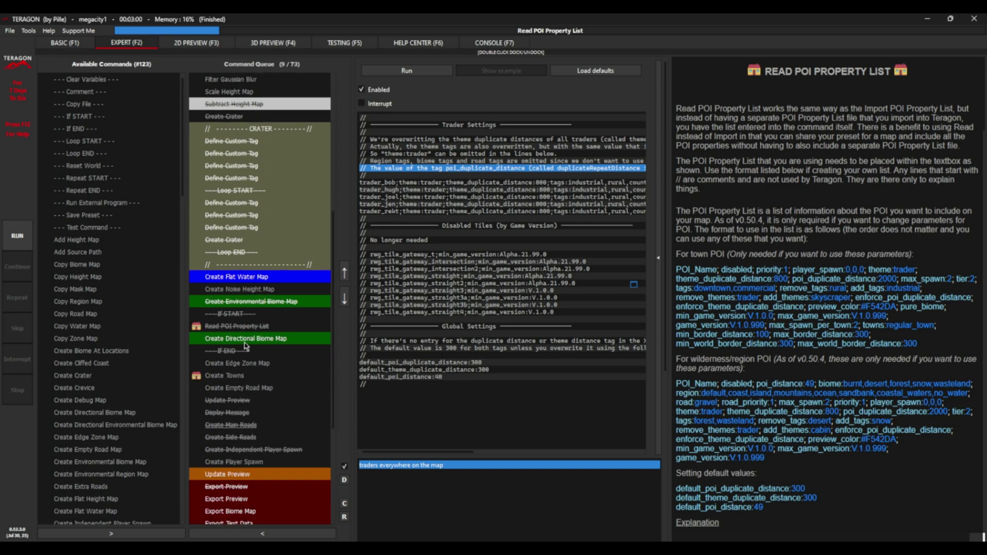
pyautogui.click(244, 342)
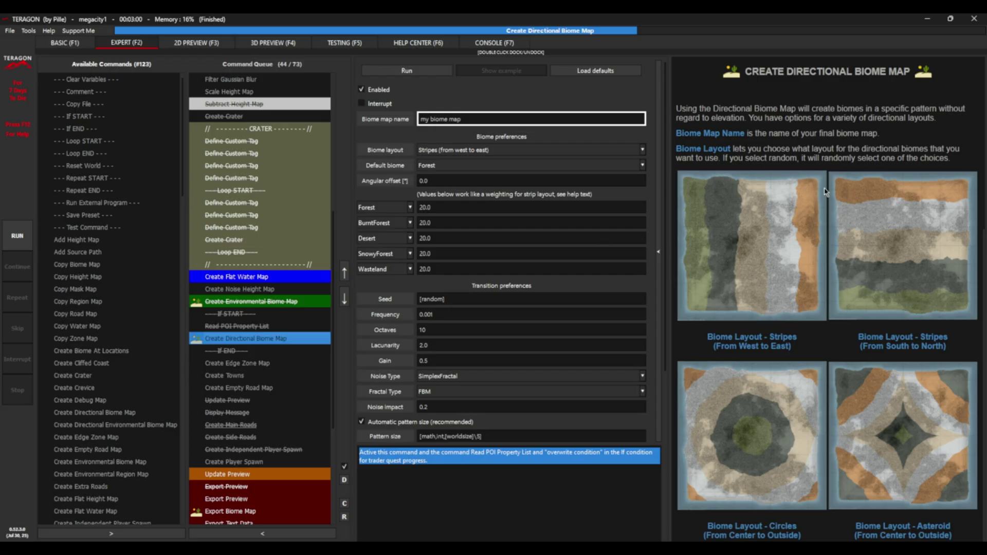
pyautogui.click(612, 150)
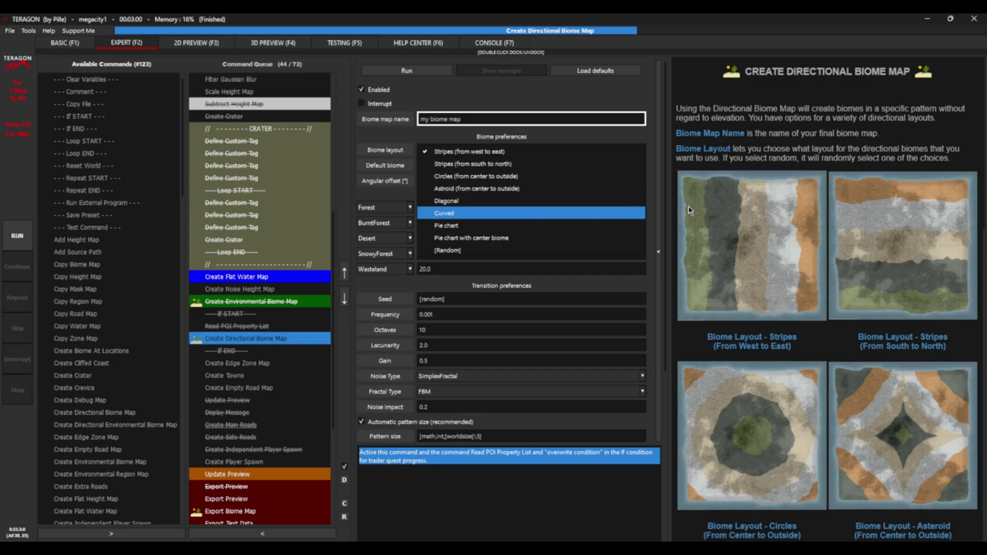
pyautogui.click(754, 204)
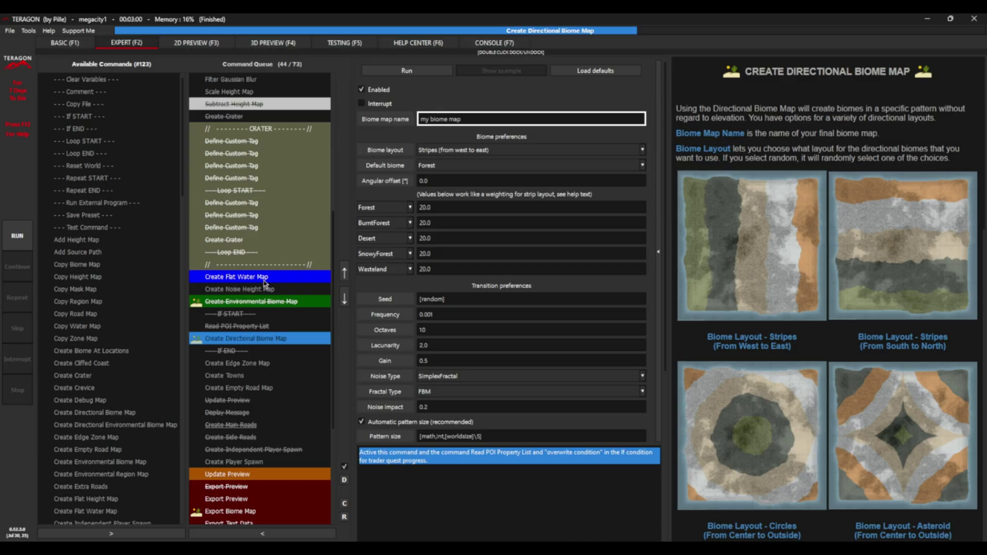